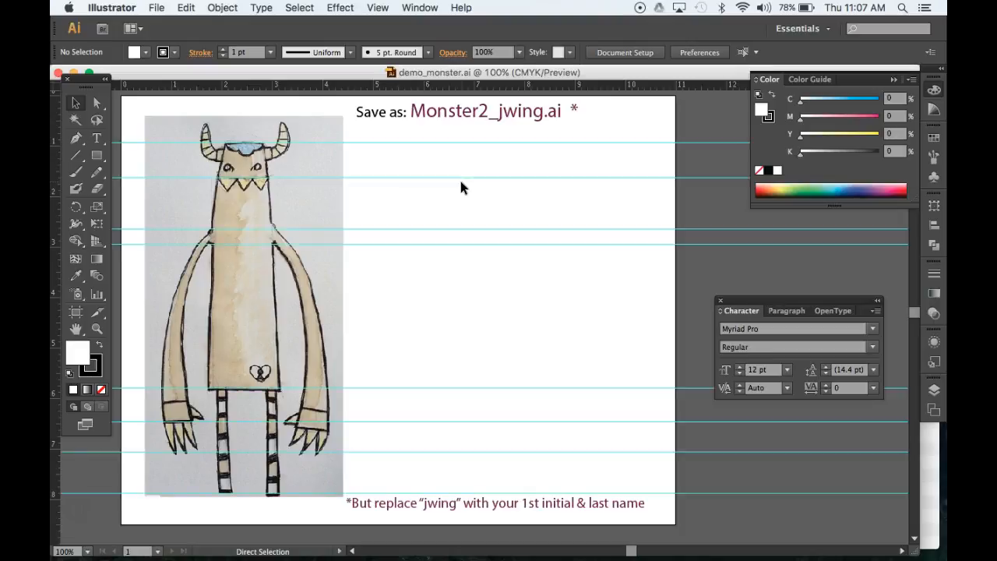
# Draw a rectangle for the monster's head beside the sketch, spanning the first and second horizontal guides.
pyautogui.click(430, 179)
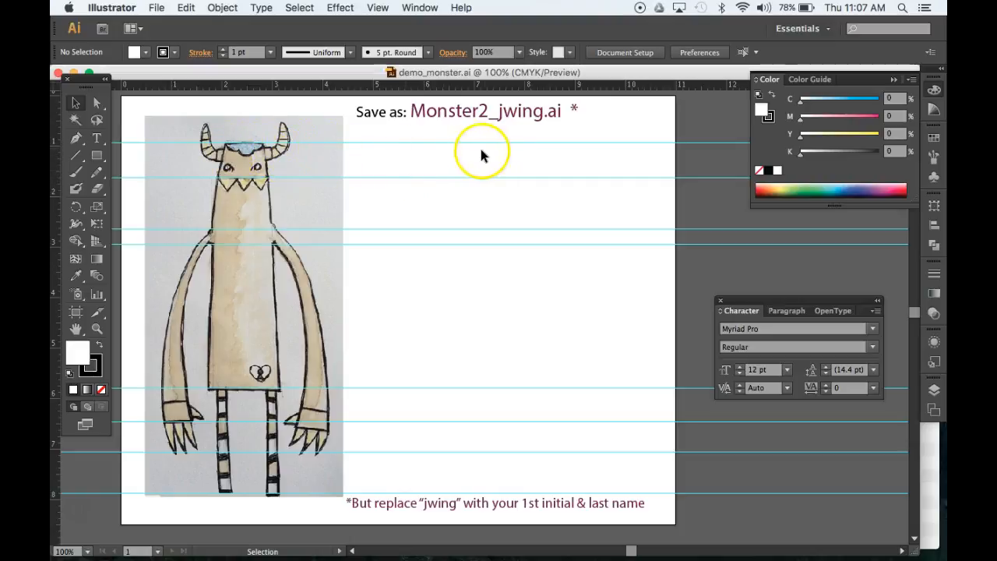
pyautogui.click(96, 156)
pyautogui.click(133, 156)
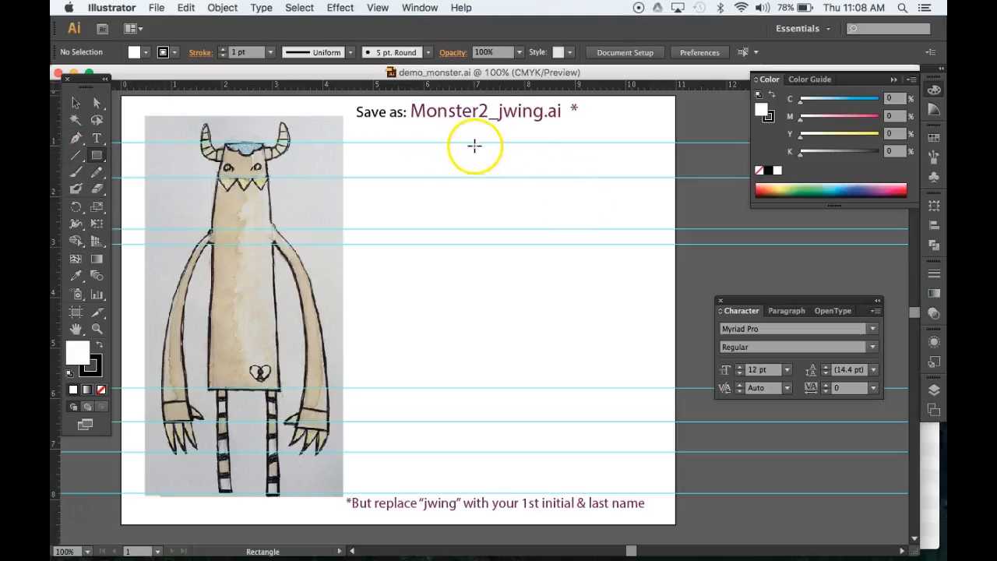
pyautogui.moveTo(482, 143); pyautogui.dragTo(531, 177)
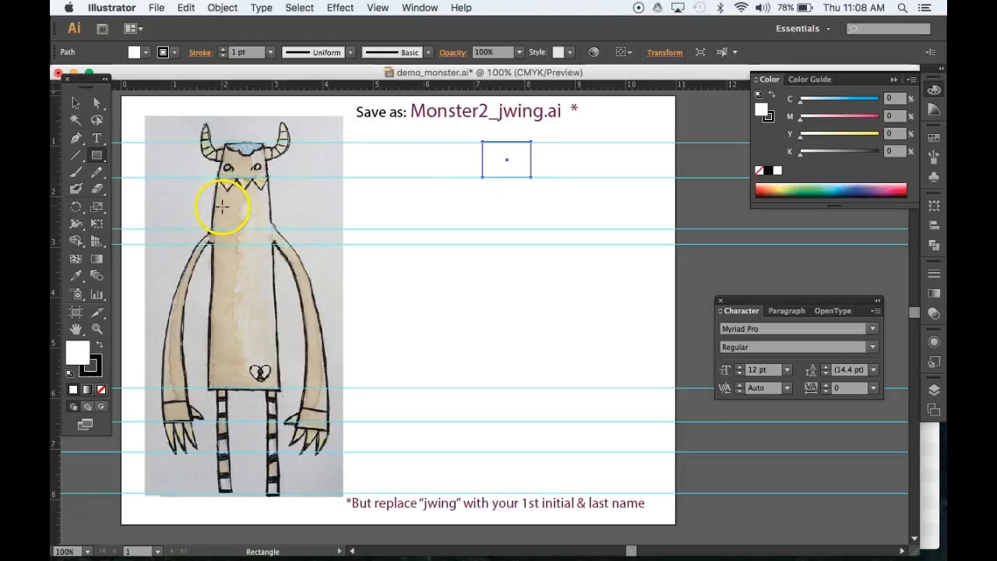
# Fill the head rectangle with the body colour sampled from the monster sketch and give it a black stroke.
pyautogui.click(75, 276)
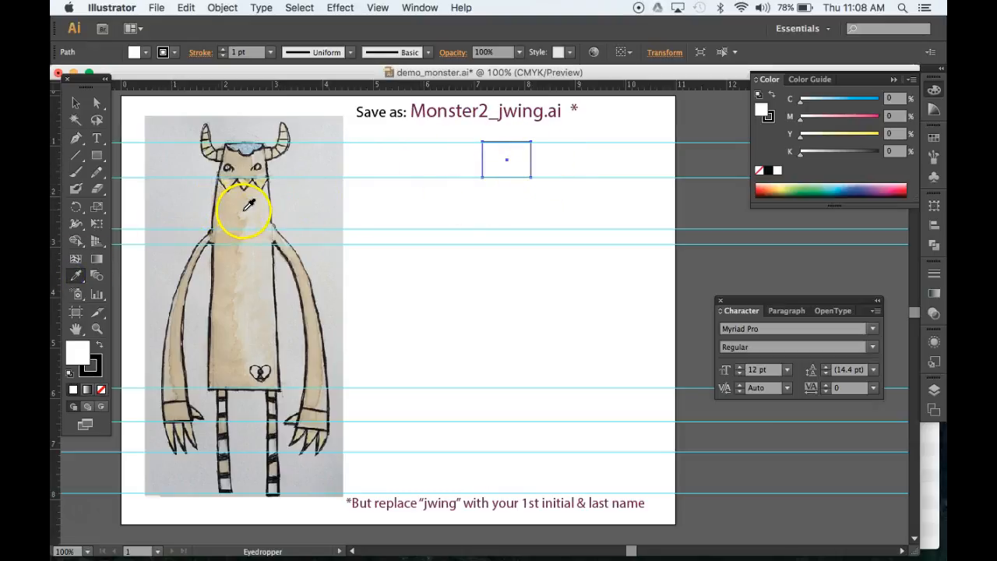
pyautogui.click(249, 207)
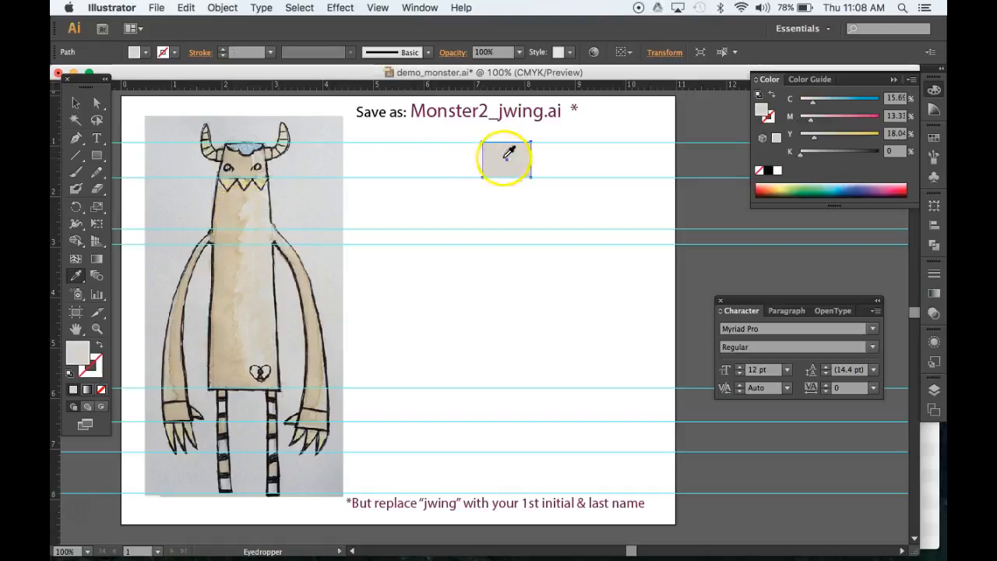
pyautogui.click(765, 115)
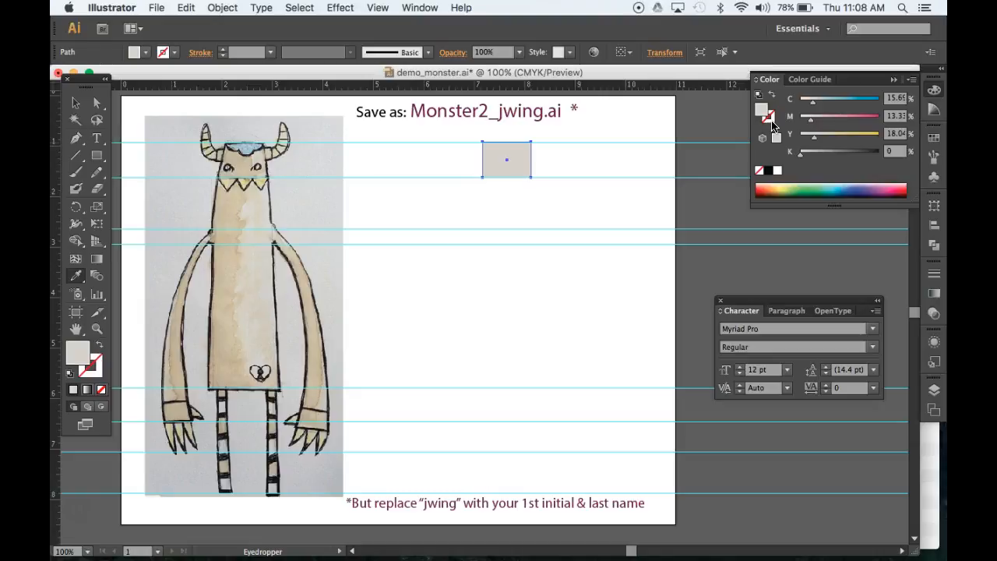
pyautogui.click(770, 119)
pyautogui.click(770, 170)
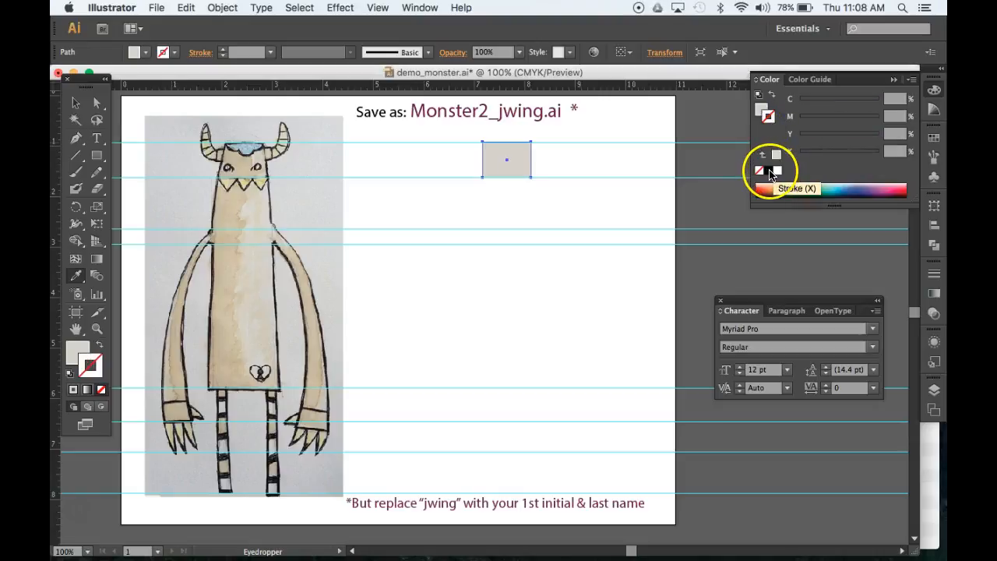
pyautogui.click(770, 170)
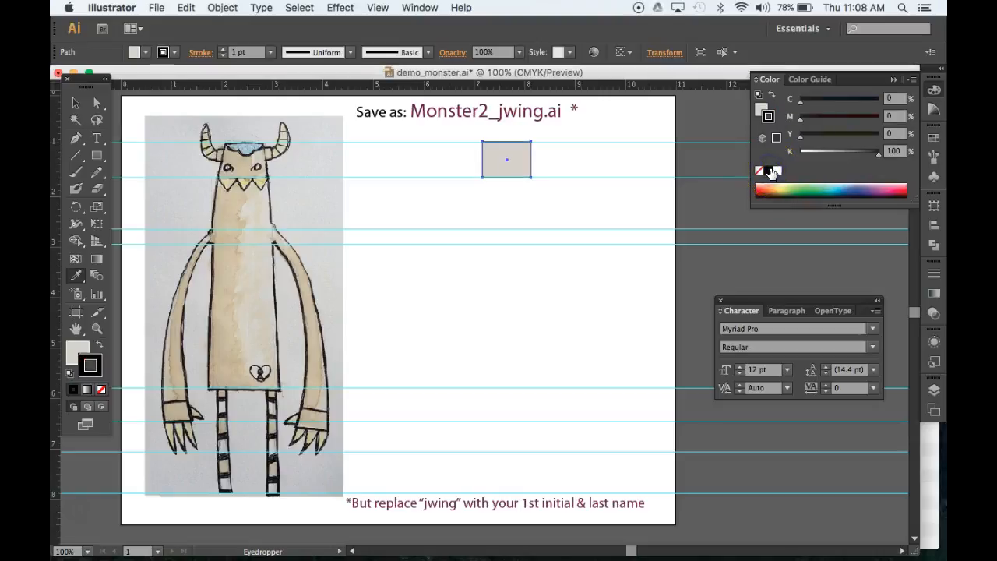
pyautogui.click(760, 108)
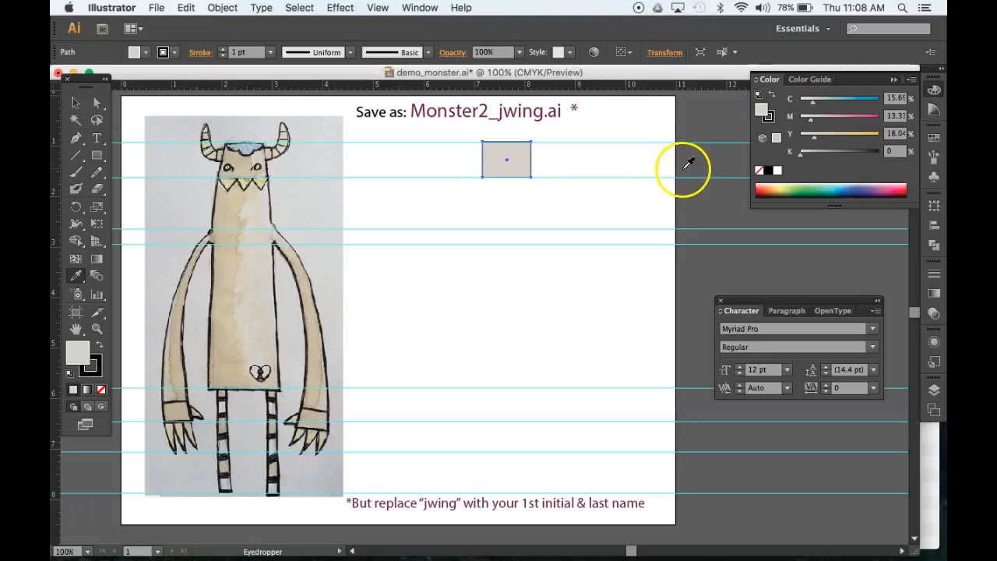
# Draw a tall body rectangle directly under the head, from the second guide down to the guide at the body's base.
pyautogui.click(97, 155)
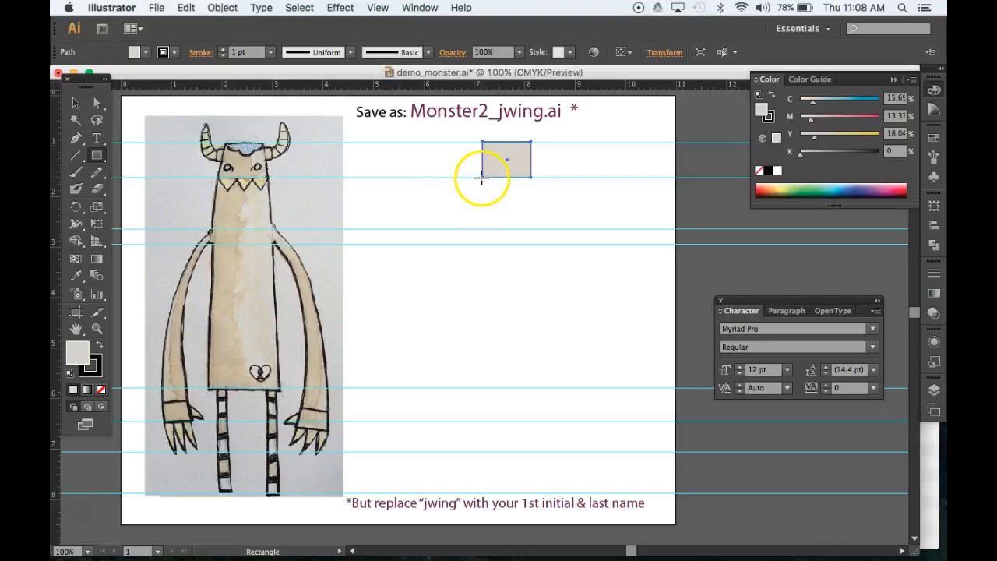
pyautogui.moveTo(481, 177); pyautogui.dragTo(532, 386)
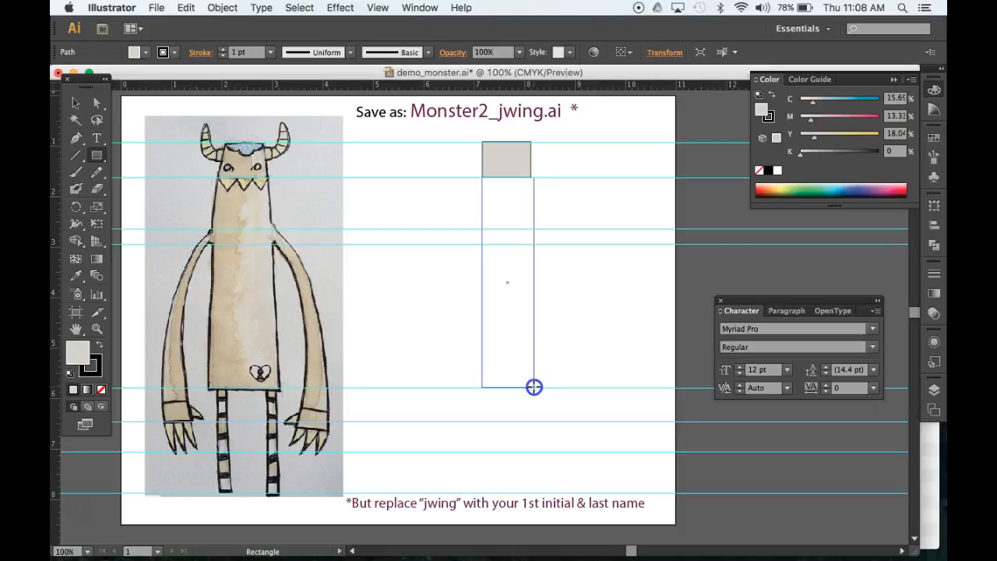
pyautogui.moveTo(533, 387); pyautogui.dragTo(534, 387)
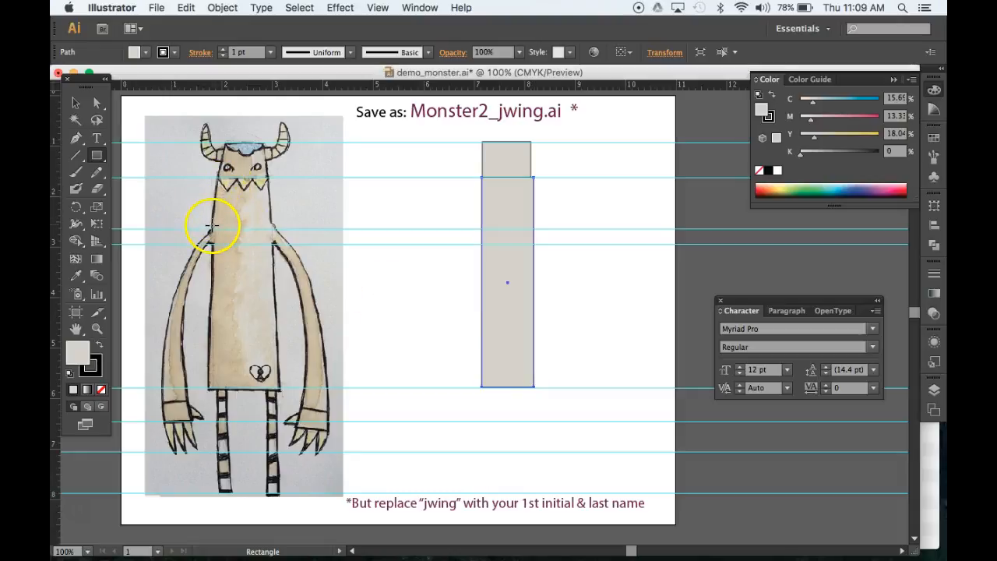
# Add an anchor point on each side edge of the body rectangle at the shoulder guide with the Pen tool.
pyautogui.click(76, 139)
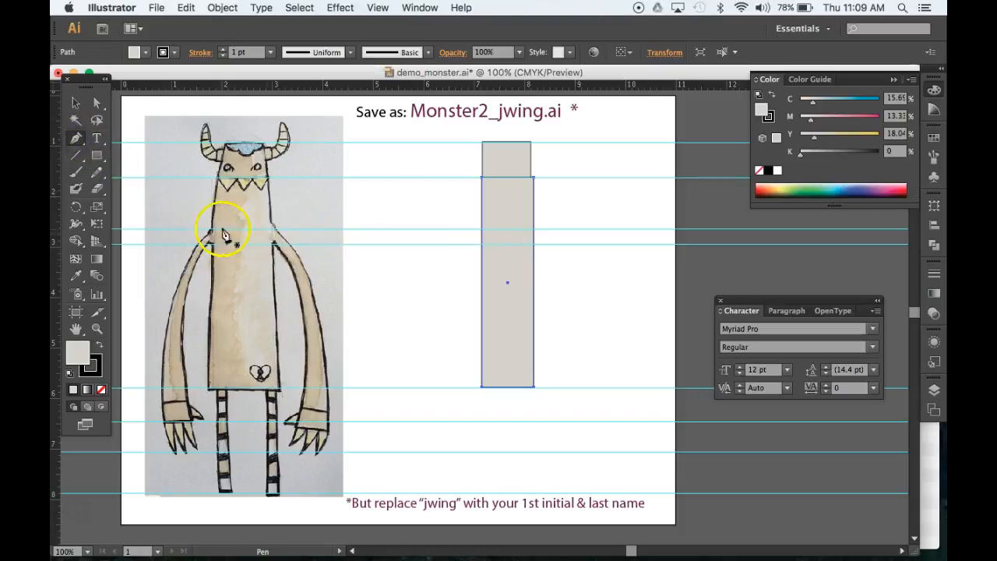
pyautogui.click(483, 233)
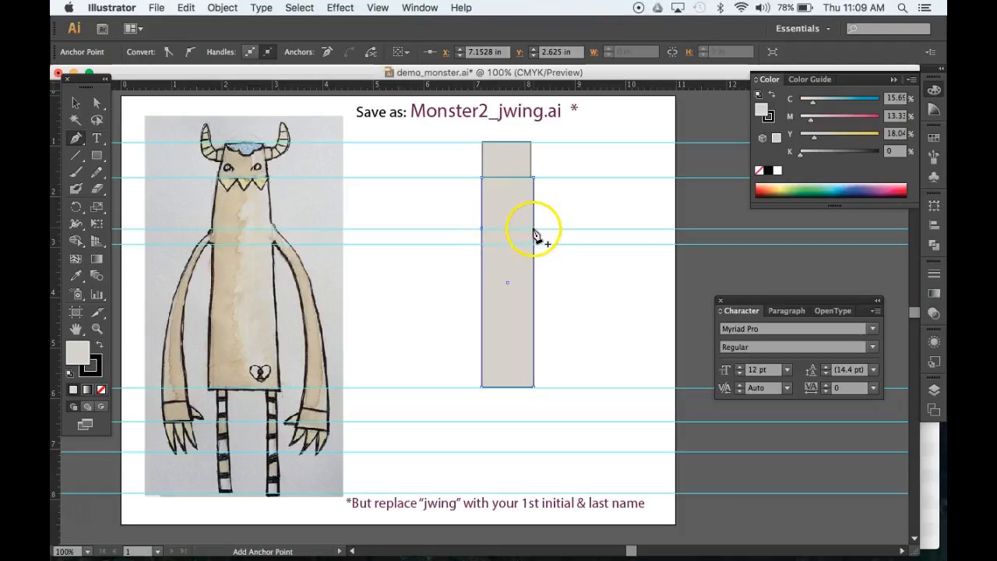
pyautogui.click(534, 229)
# Try moving the body's upper left edge outward with Direct Selection, then undo the move.
pyautogui.click(102, 109)
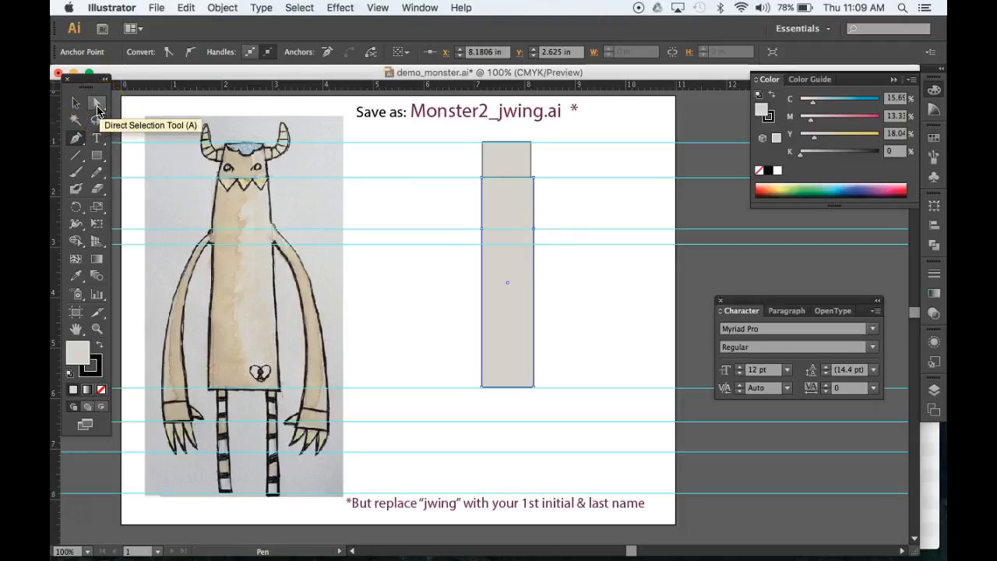
pyautogui.click(75, 105)
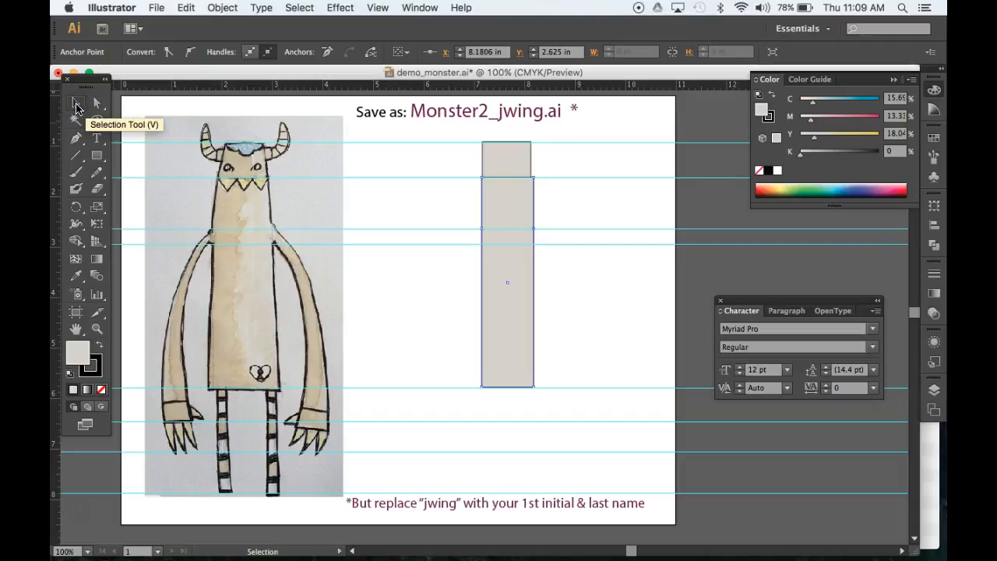
pyautogui.click(97, 104)
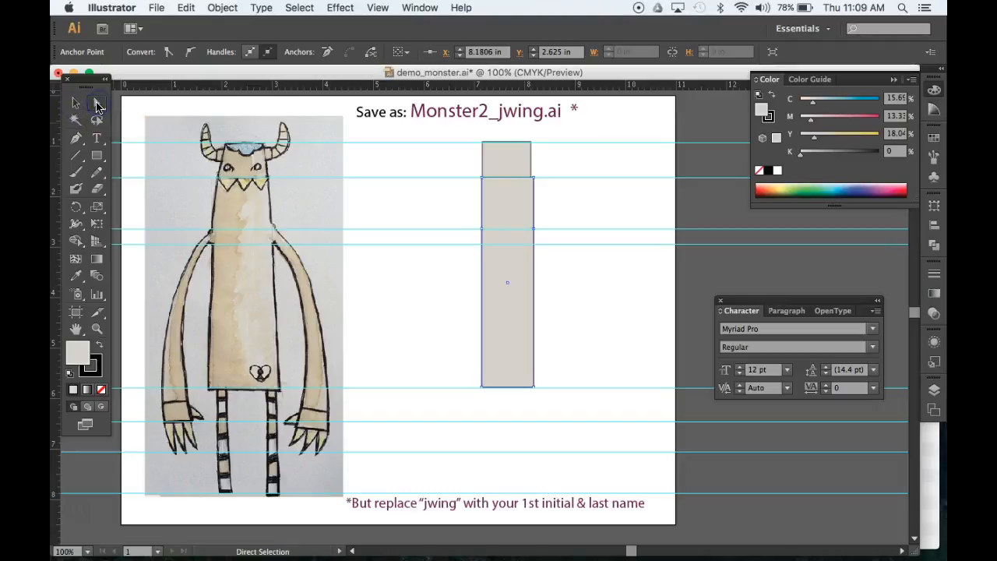
pyautogui.moveTo(481, 229); pyautogui.dragTo(487, 207)
pyautogui.click(481, 178)
pyautogui.click(463, 202)
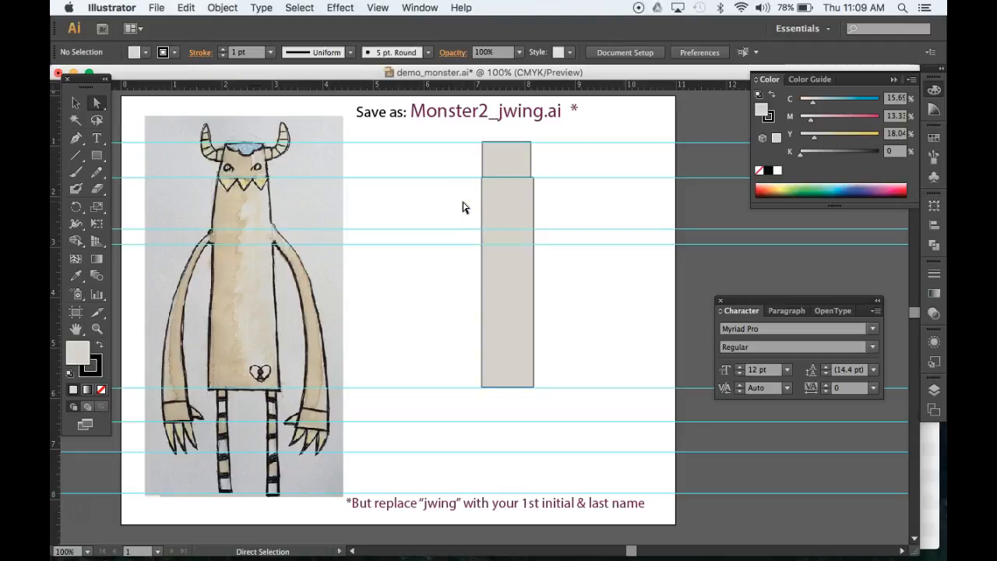
pyautogui.moveTo(447, 193)
pyautogui.mouseDown()
pyautogui.moveTo(498, 216)
pyautogui.moveTo(457, 204)
pyautogui.mouseUp()
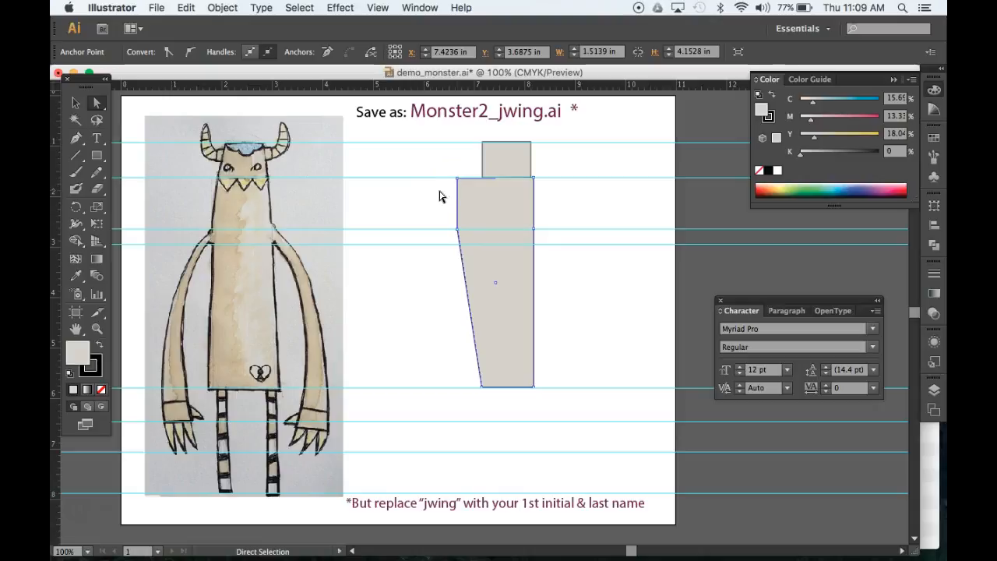
pyautogui.press('super+z')
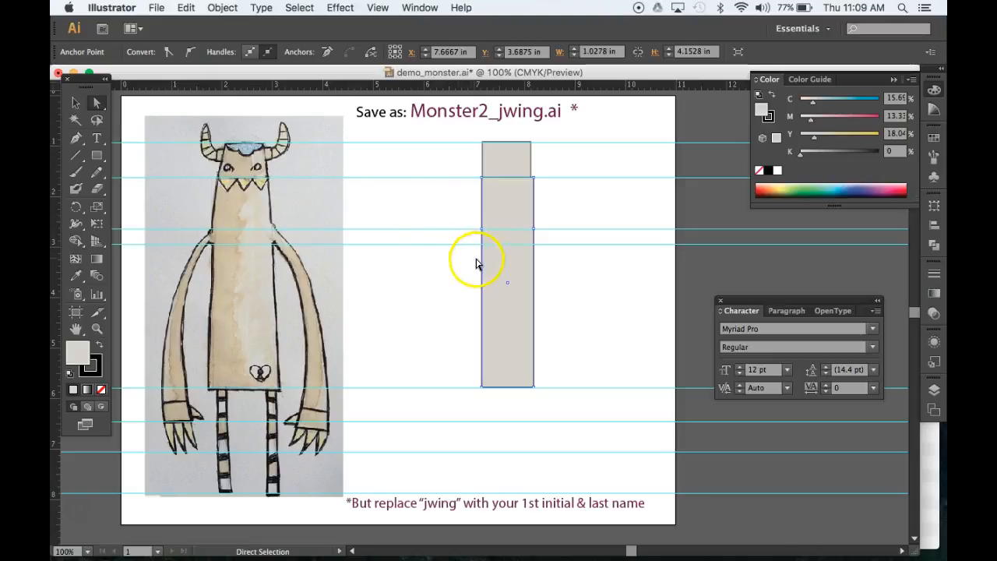
# Try moving the body's left and right edges below the shoulder guide outward one at a time, then undo both moves.
pyautogui.moveTo(481, 267); pyautogui.dragTo(470, 264)
pyautogui.moveTo(534, 270); pyautogui.dragTo(546, 267)
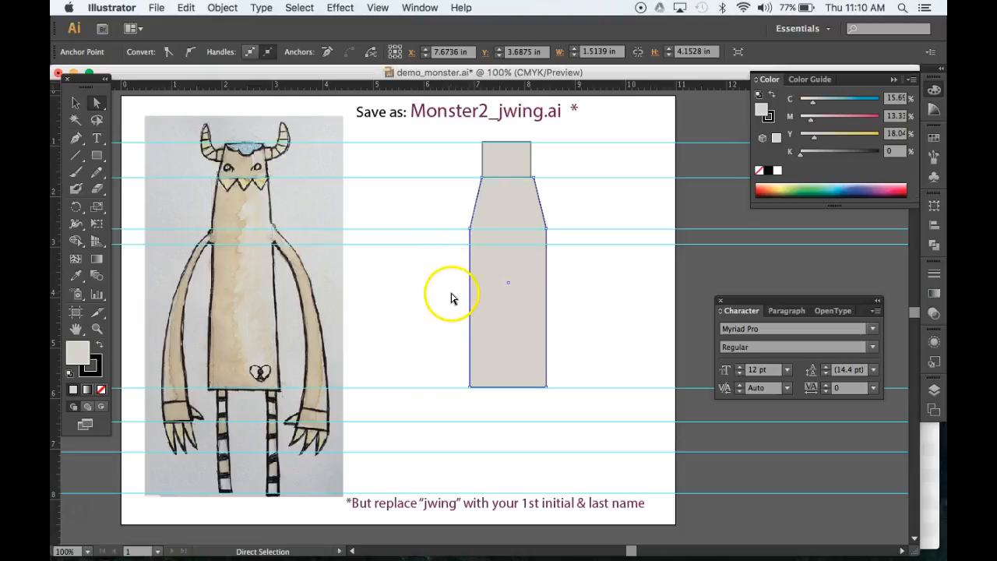
pyautogui.press('super+z')
pyautogui.press('super+z')
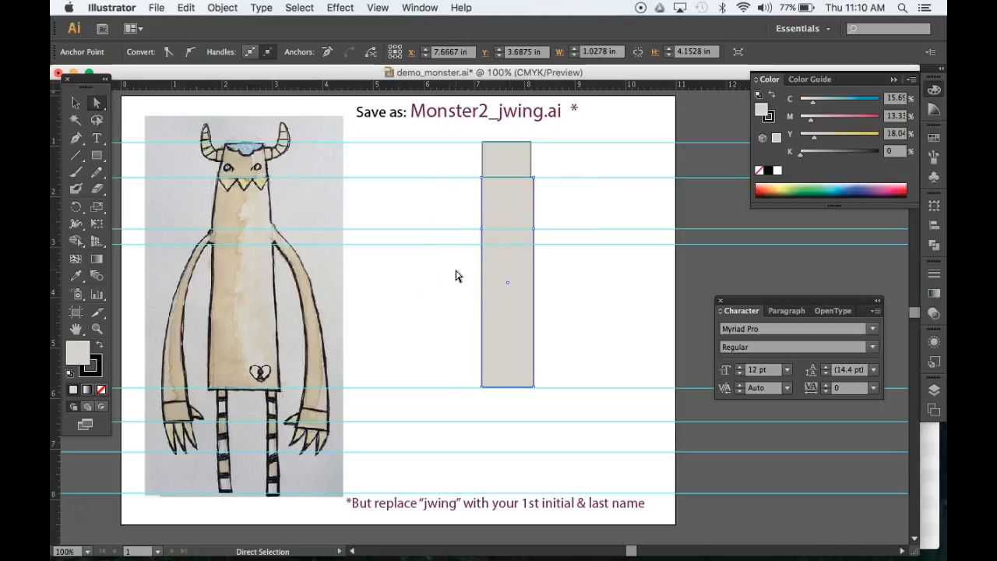
# Select both side edges below the shoulder guide and scale them horizontally with the Scale tool to about 1.32 in wide.
pyautogui.moveTo(459, 268); pyautogui.dragTo(438, 264)
pyautogui.moveTo(459, 301); pyautogui.dragTo(567, 337)
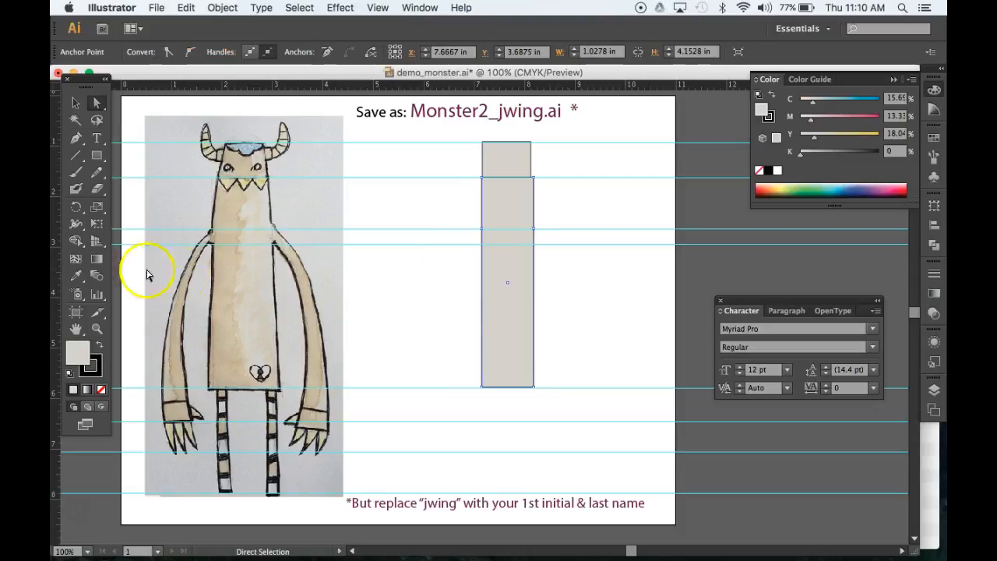
pyautogui.click(95, 210)
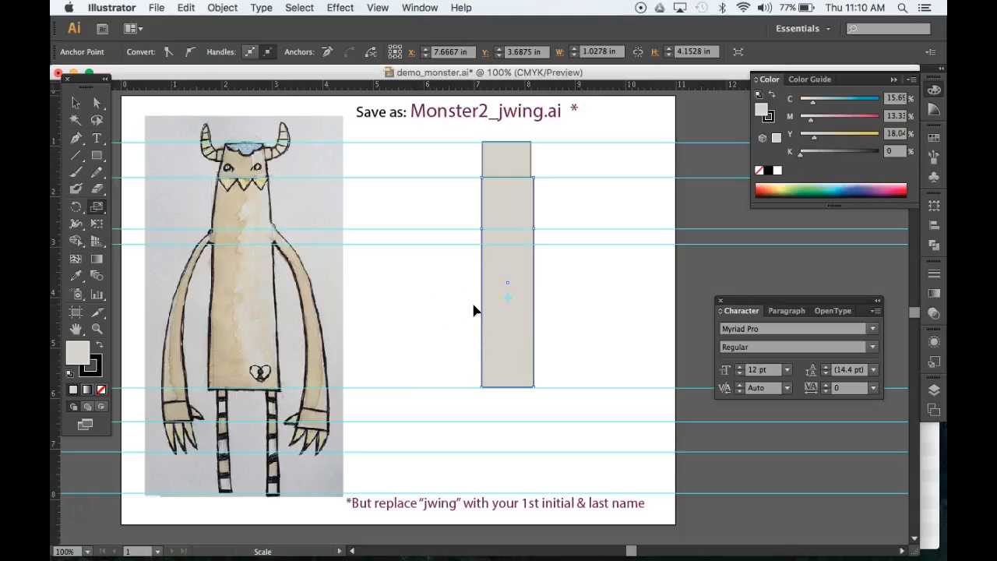
pyautogui.moveTo(473, 308); pyautogui.dragTo(463, 311)
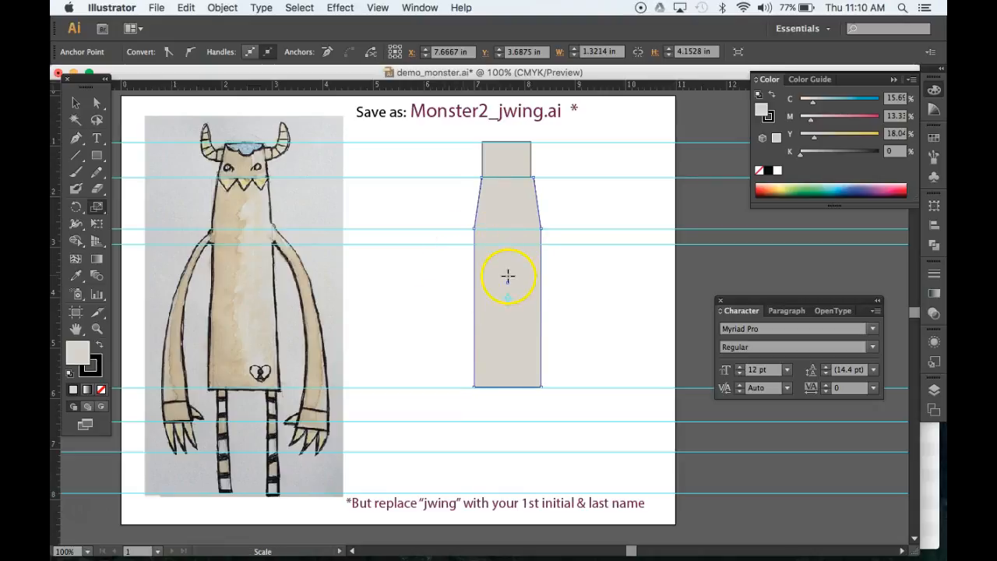
pyautogui.click(96, 104)
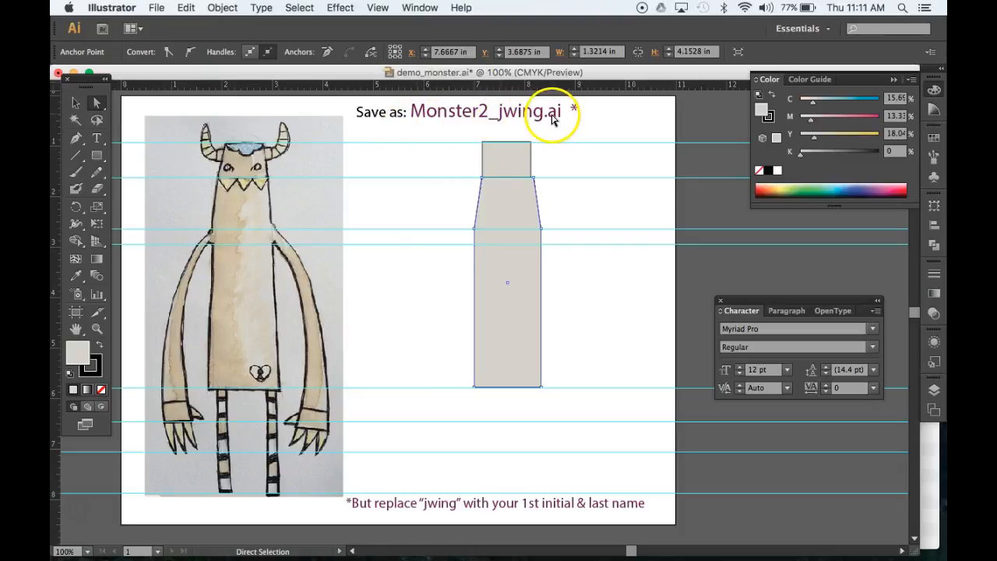
# Begin saving the document under Save As and create a folder named 00_monster in Google Drive for it.
pyautogui.click(156, 7)
pyautogui.click(187, 127)
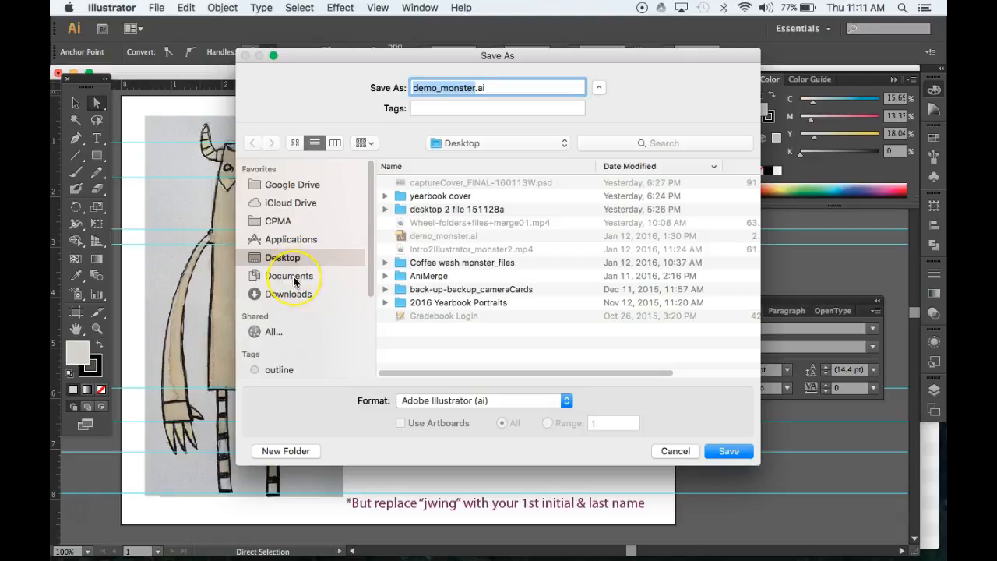
pyautogui.click(255, 185)
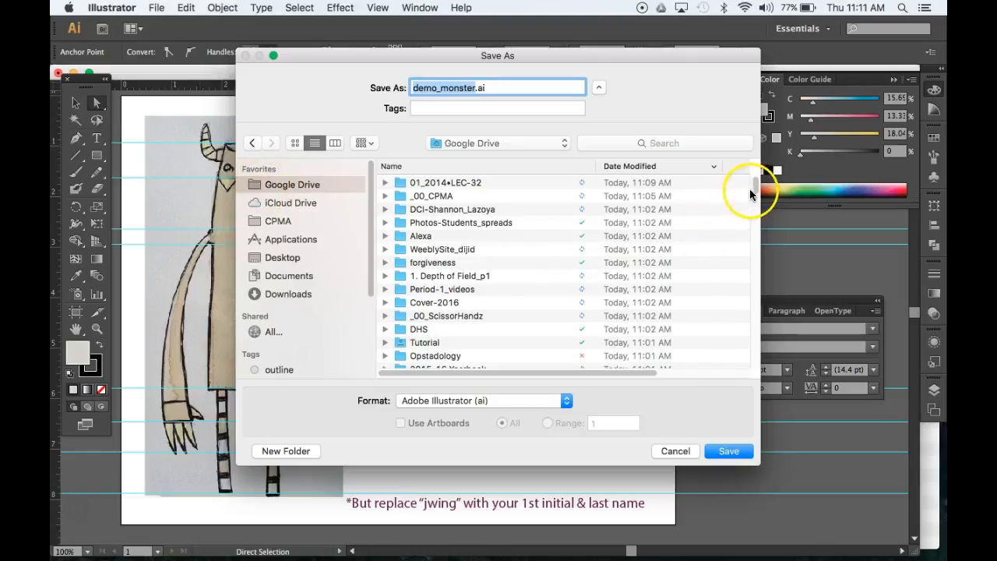
pyautogui.moveTo(755, 187); pyautogui.dragTo(751, 221)
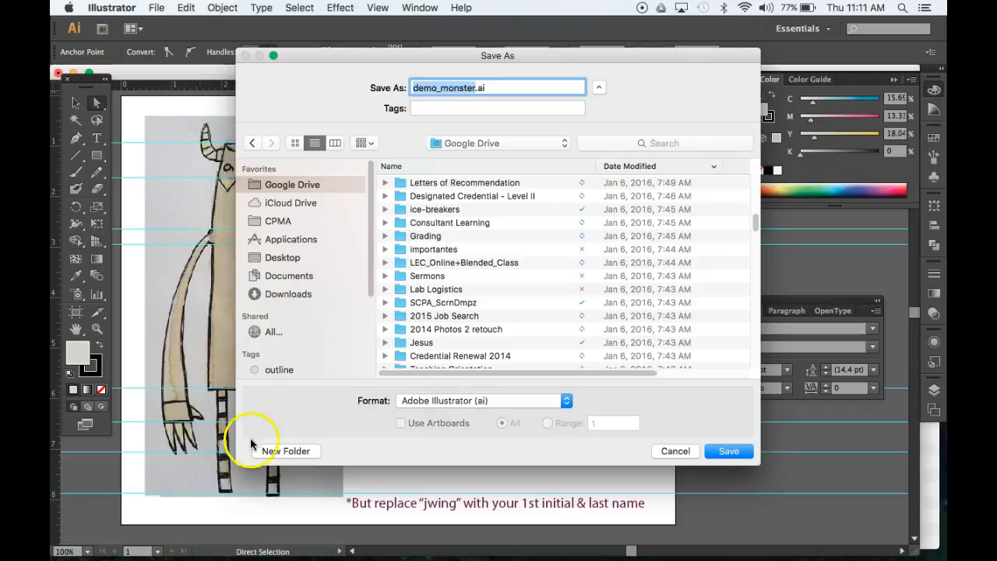
pyautogui.click(285, 451)
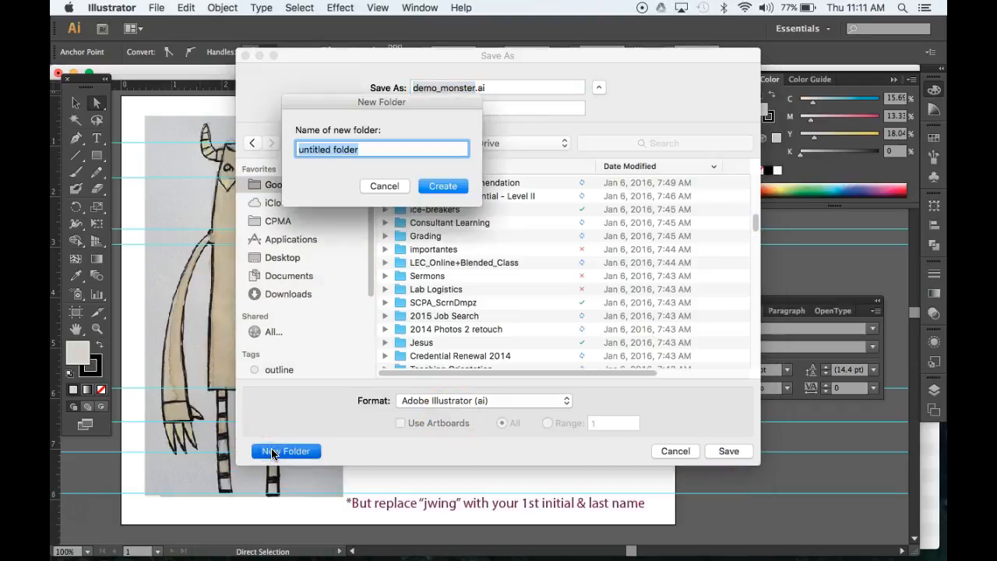
pyautogui.write('00_monster')
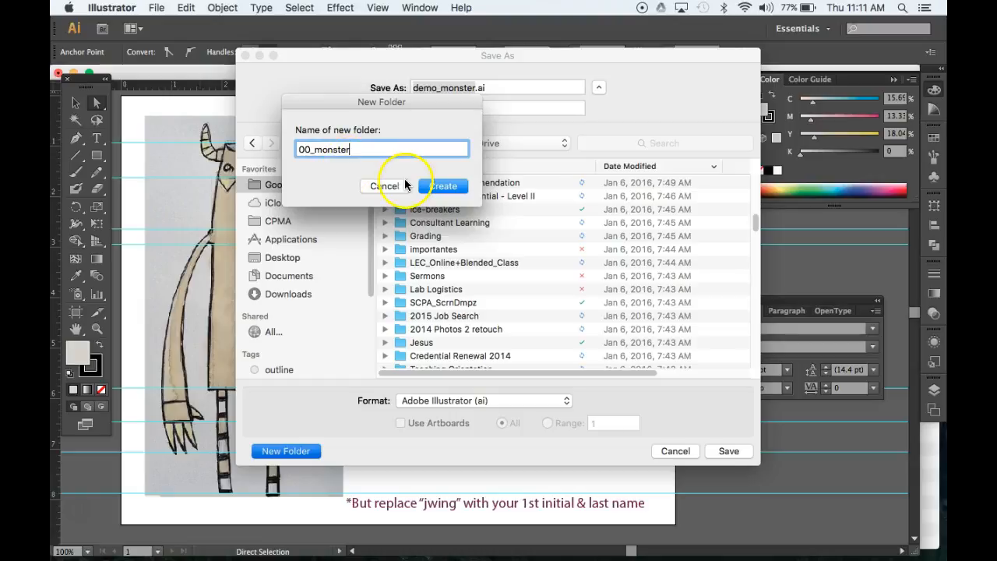
pyautogui.click(436, 187)
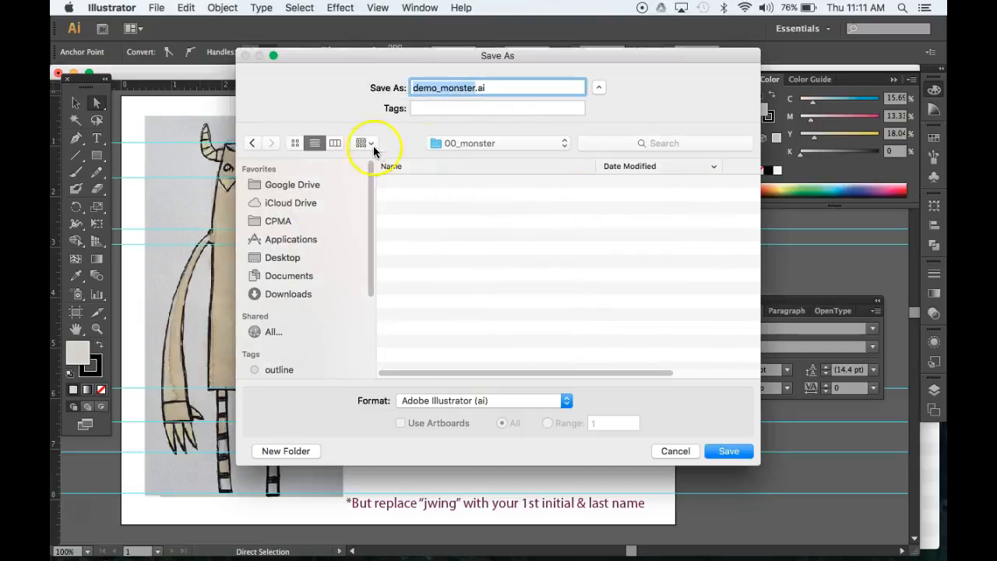
# Go up to the Google Drive folder to locate the new 00_monster folder and reopen it.
pyautogui.click(441, 143)
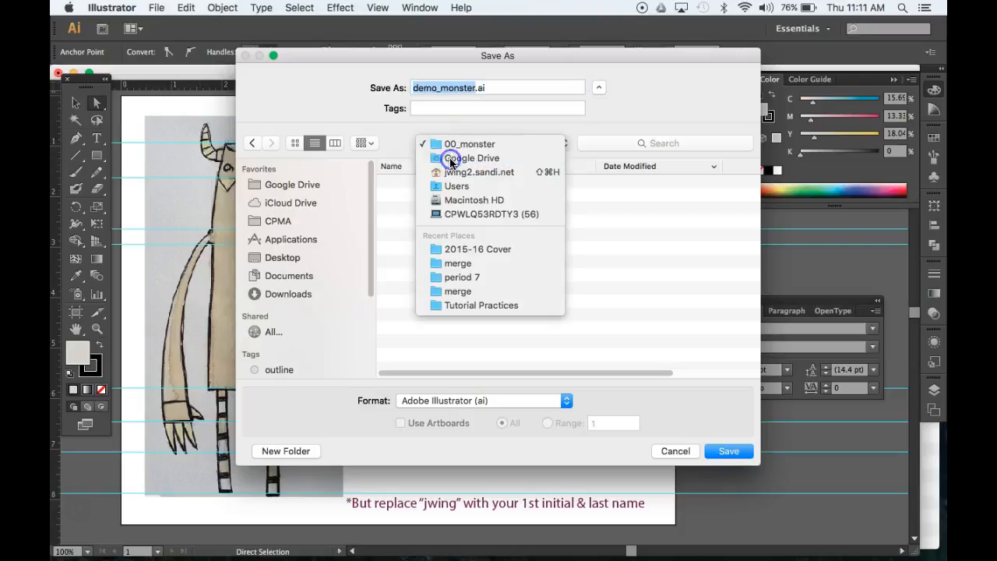
pyautogui.click(450, 159)
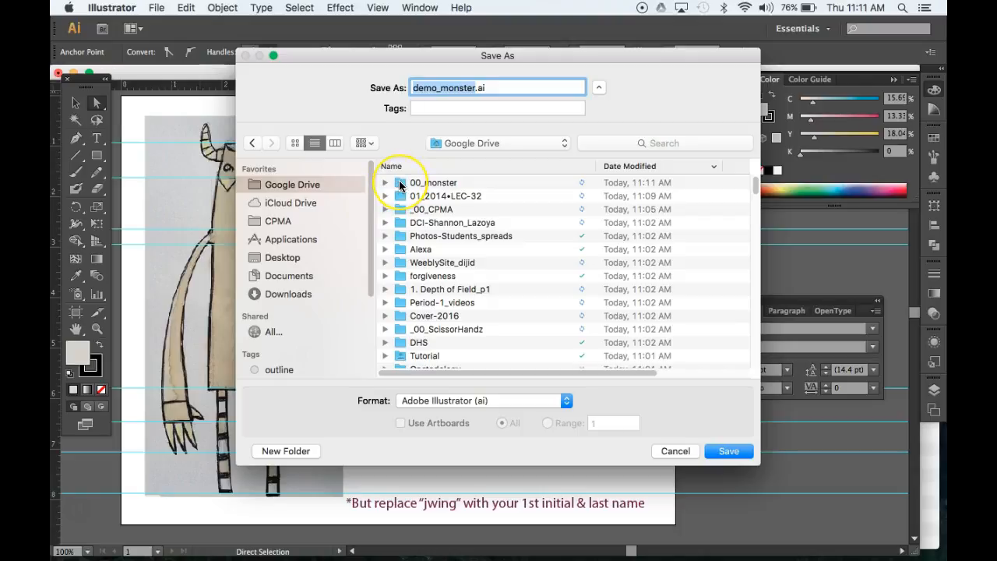
pyautogui.doubleClick(399, 185)
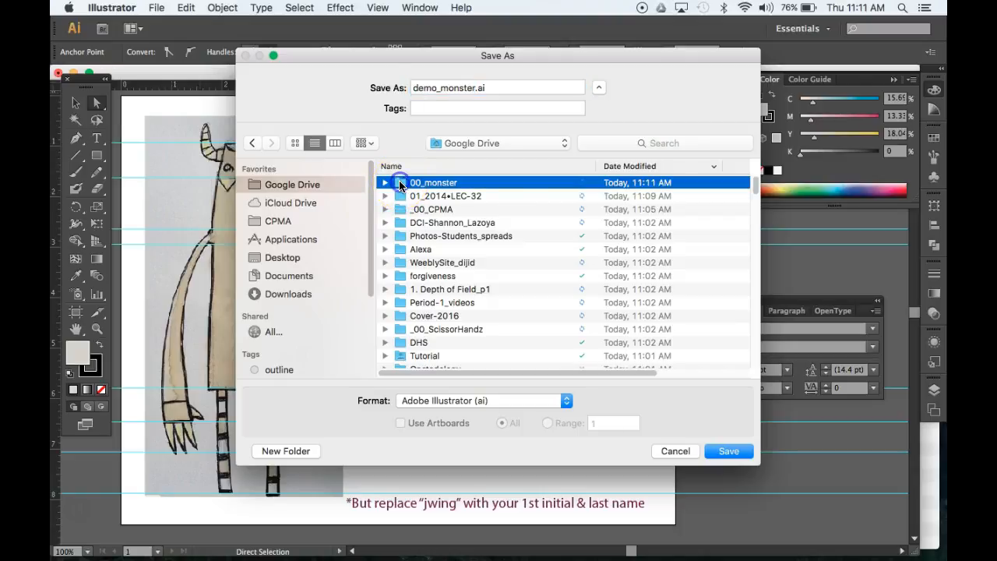
# Name the file Monster2_jwing.ai and save it in the 00_monster folder, accepting the Illustrator CS6 save options.
pyautogui.click(461, 85)
pyautogui.moveTo(456, 55); pyautogui.dragTo(485, 160)
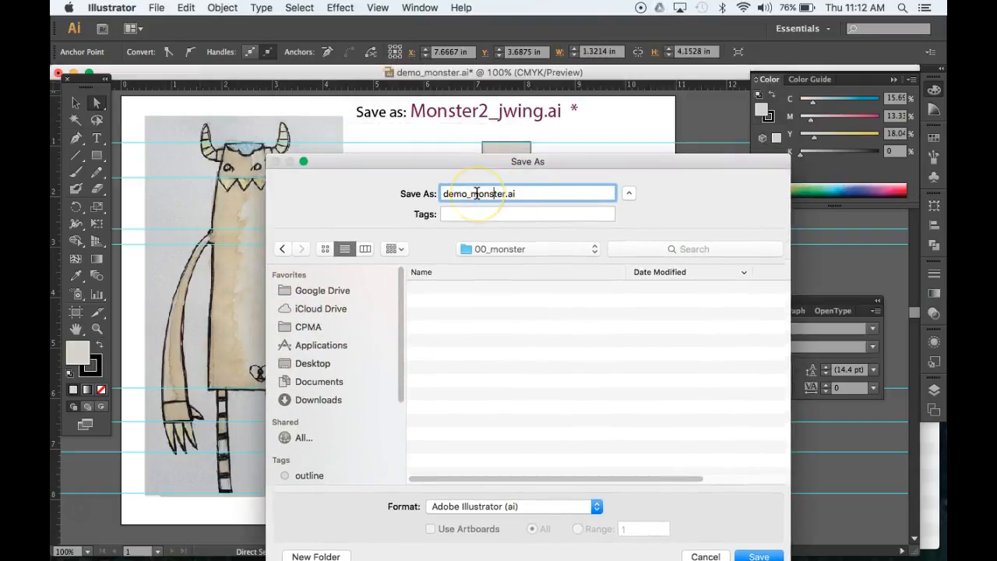
pyautogui.click(476, 193)
pyautogui.moveTo(477, 193); pyautogui.dragTo(403, 194)
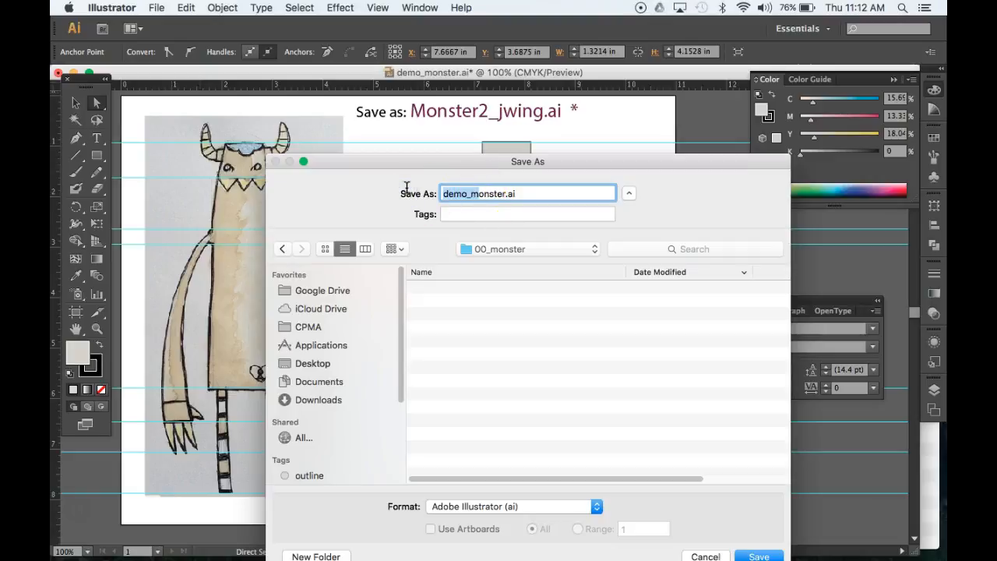
pyautogui.write('M')
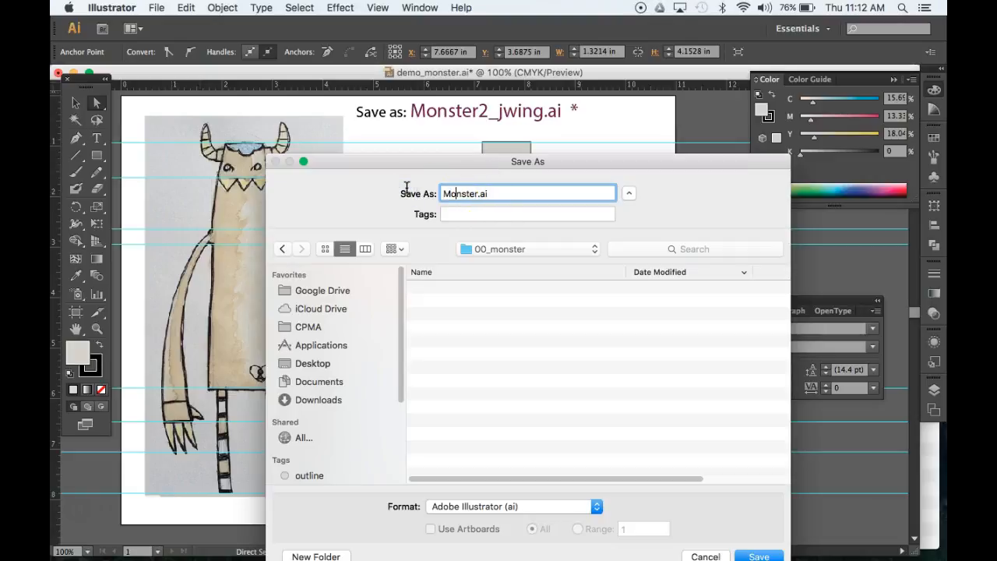
pyautogui.press('Right')
pyautogui.press('Right')
pyautogui.write('2')
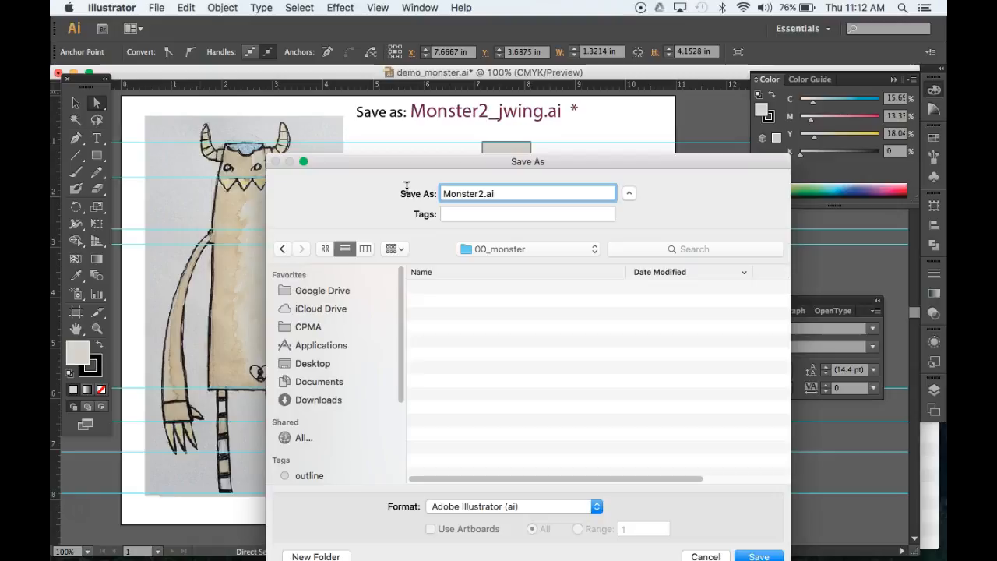
pyautogui.write('_jwin')
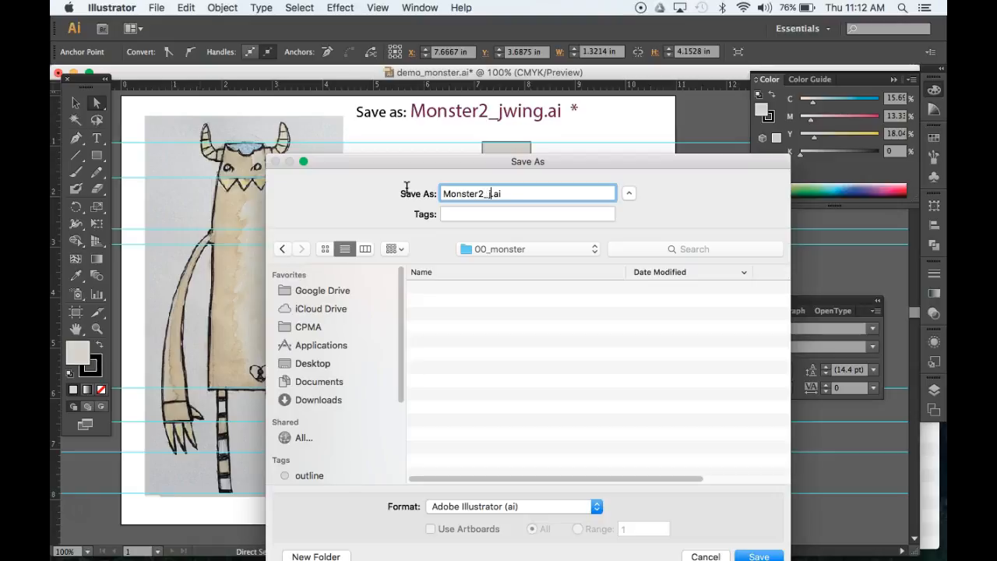
pyautogui.write('g')
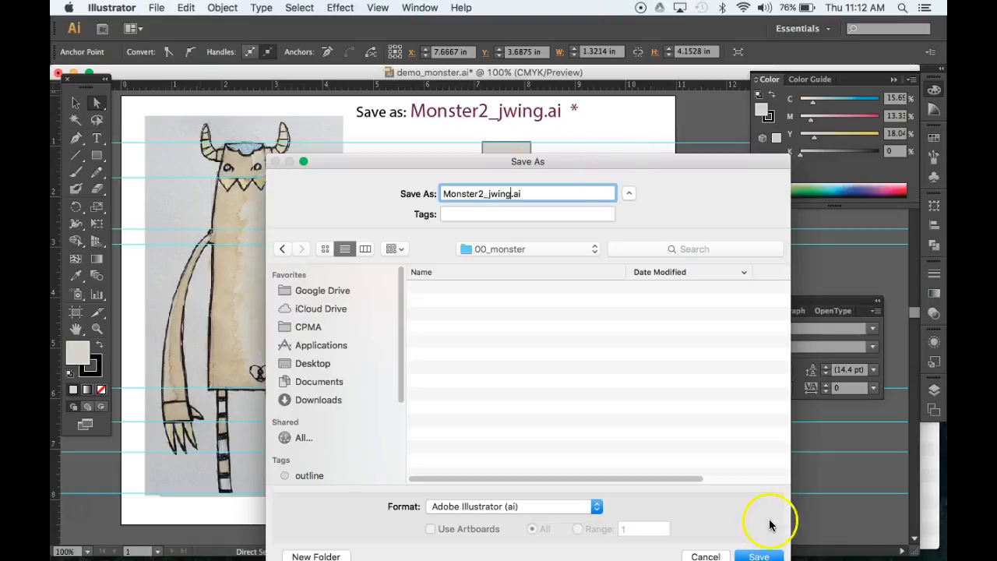
pyautogui.click(757, 556)
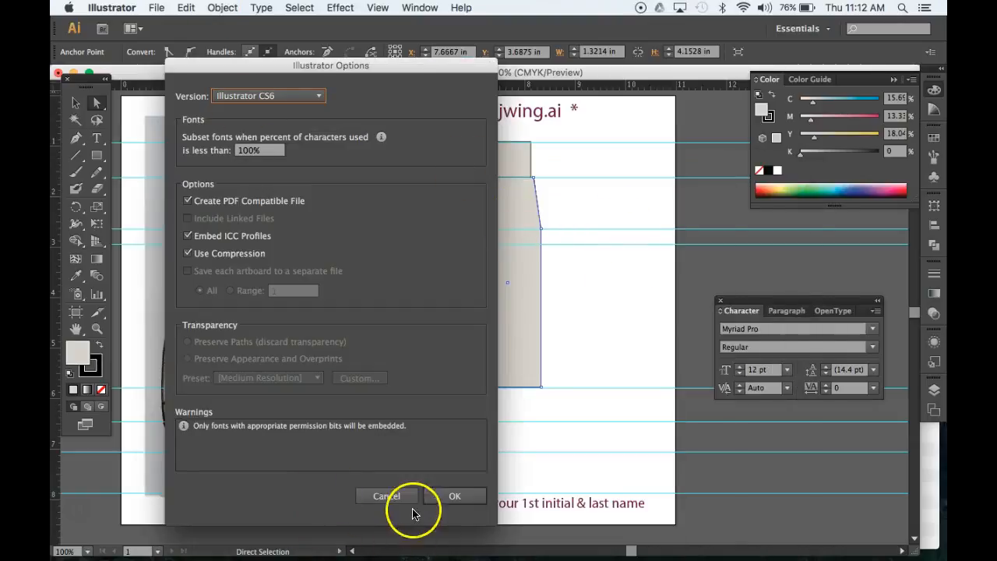
pyautogui.click(461, 497)
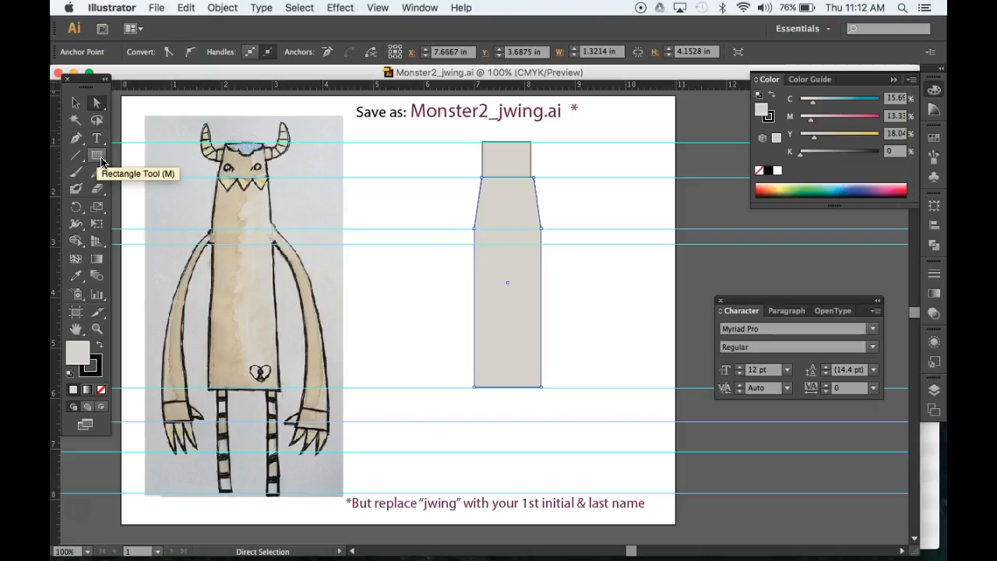
# Draw a small circle with the Ellipse tool near the head's lower-left corner as an eye and fill it with white.
pyautogui.click(157, 170)
pyautogui.click(98, 159)
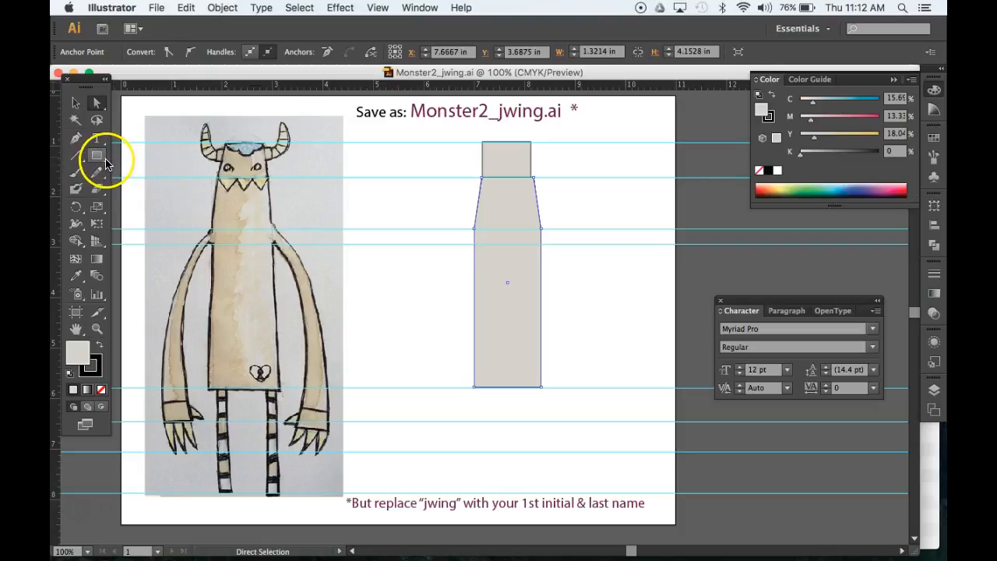
pyautogui.click(103, 163)
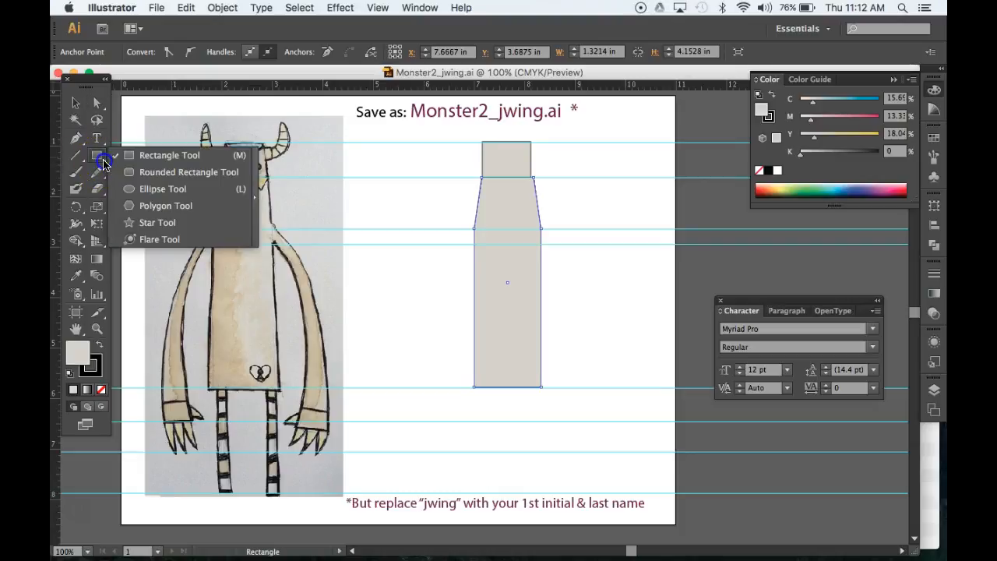
pyautogui.moveTo(104, 161); pyautogui.dragTo(156, 189)
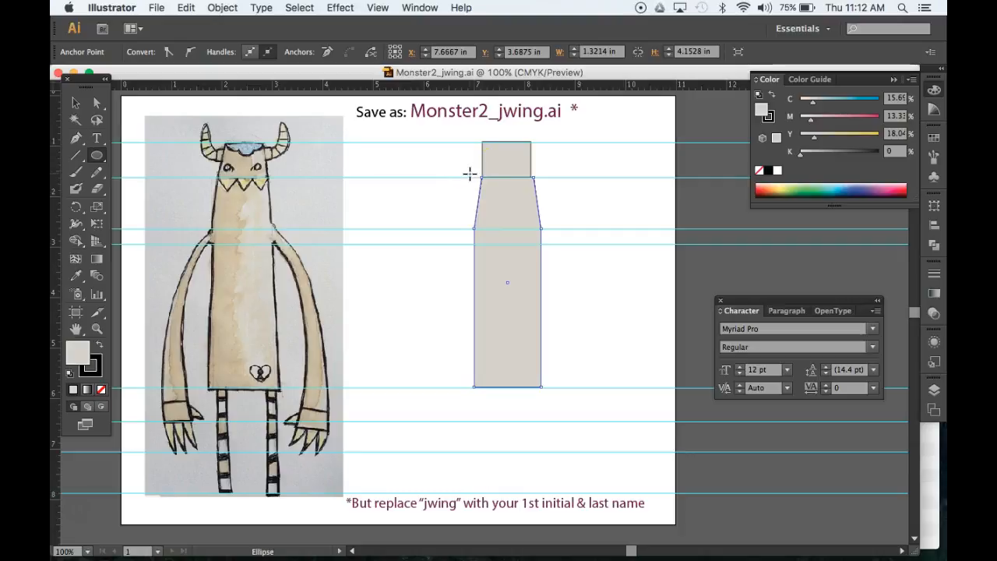
pyautogui.moveTo(458, 166)
pyautogui.mouseDown()
pyautogui.moveTo(519, 169)
pyautogui.moveTo(463, 170)
pyautogui.mouseUp()
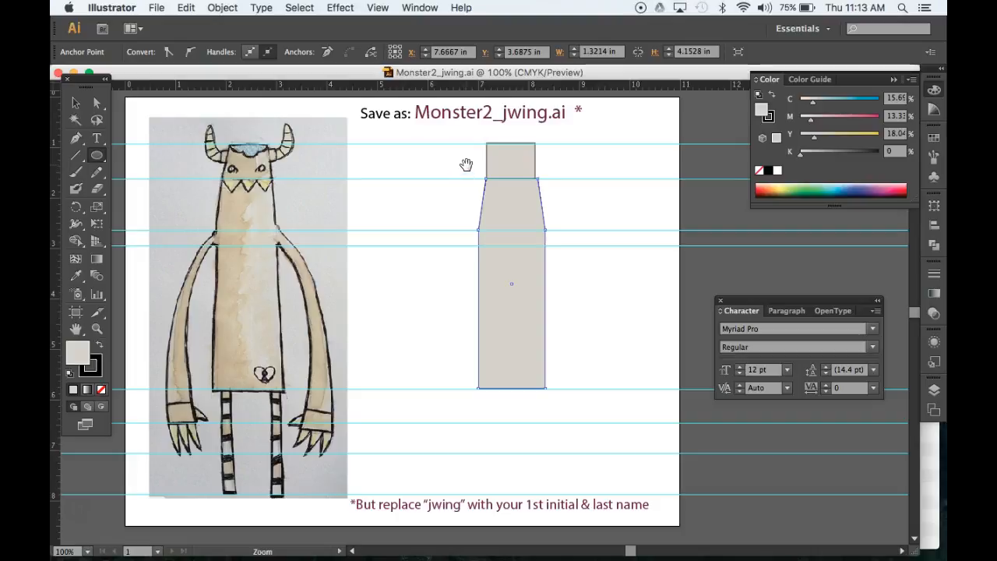
pyautogui.press('super+space')
pyautogui.keyDown('super'); pyautogui.click(466, 135); pyautogui.keyUp('super')
pyautogui.moveTo(466, 135); pyautogui.dragTo(558, 195)
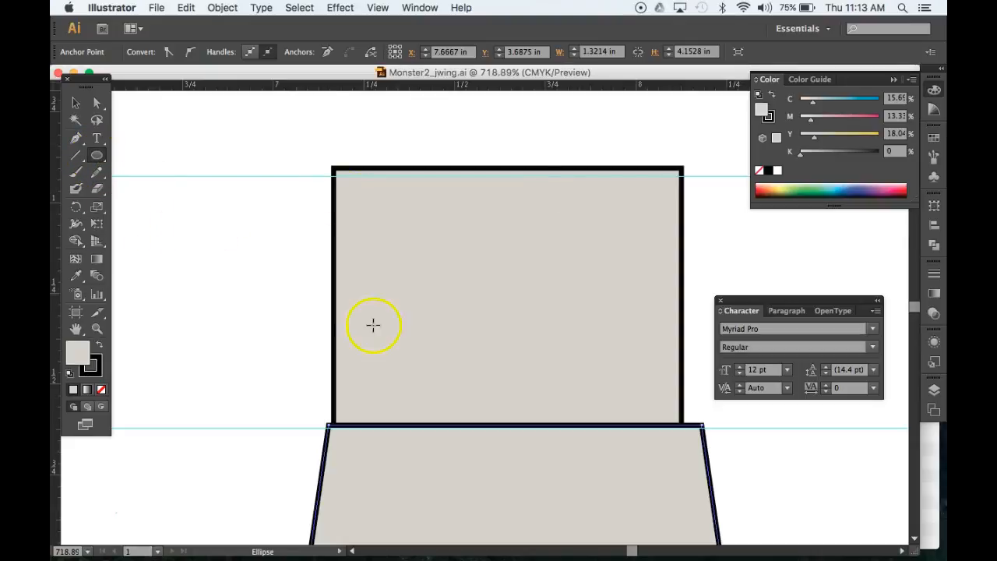
pyautogui.moveTo(381, 333); pyautogui.dragTo(434, 382)
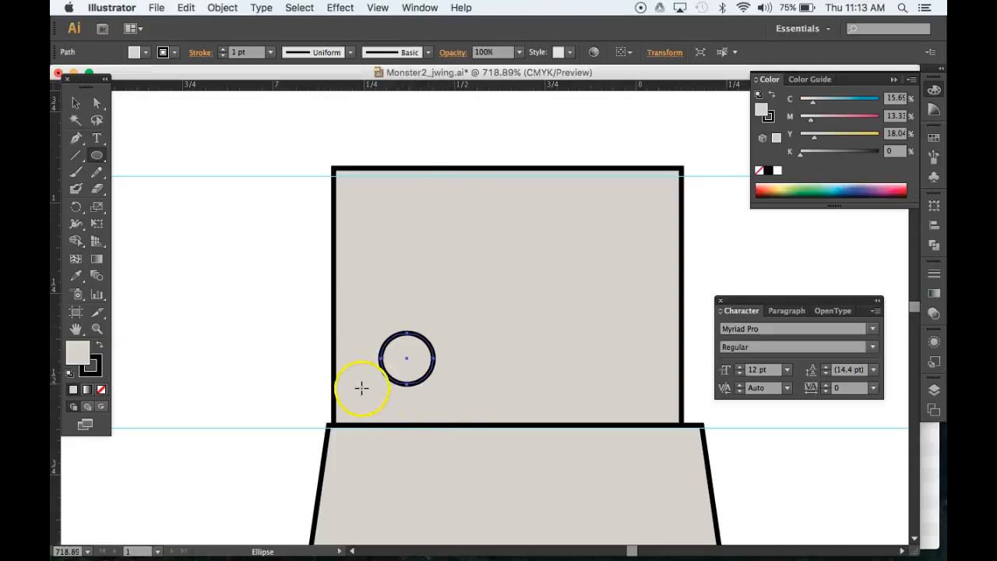
pyautogui.click(766, 113)
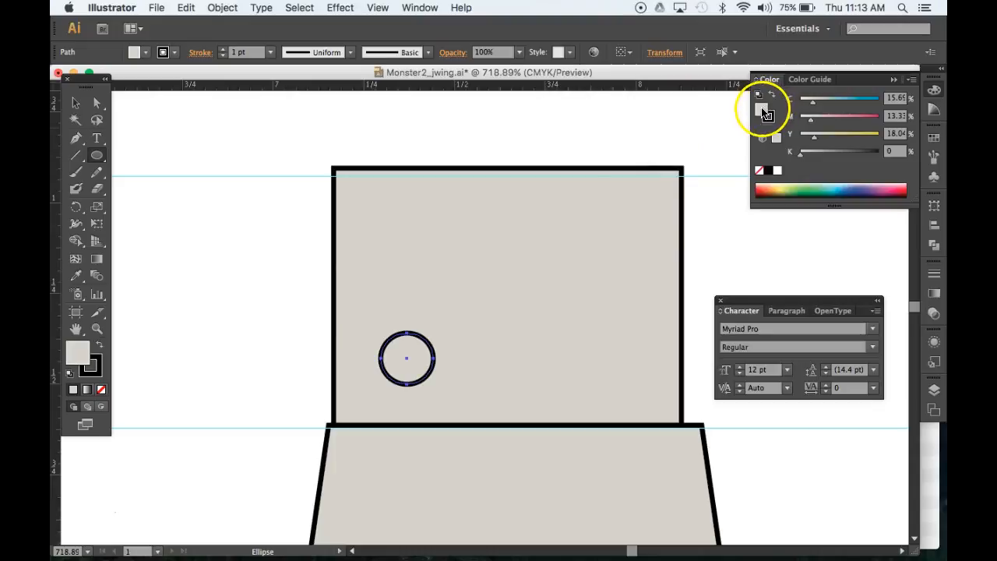
pyautogui.click(775, 169)
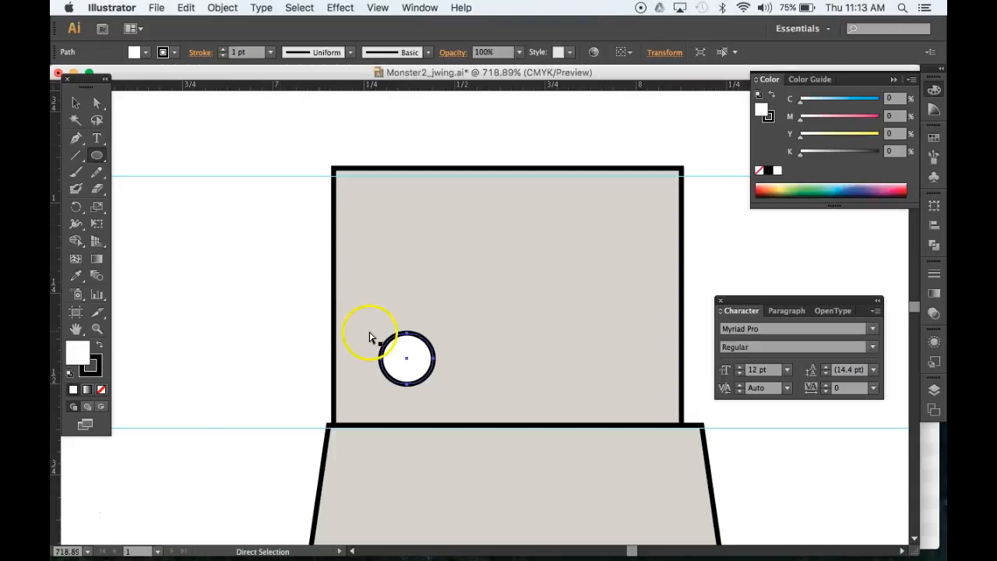
# Try moving the white eye circle off the head to the left and undo the move.
pyautogui.moveTo(399, 349); pyautogui.dragTo(284, 285)
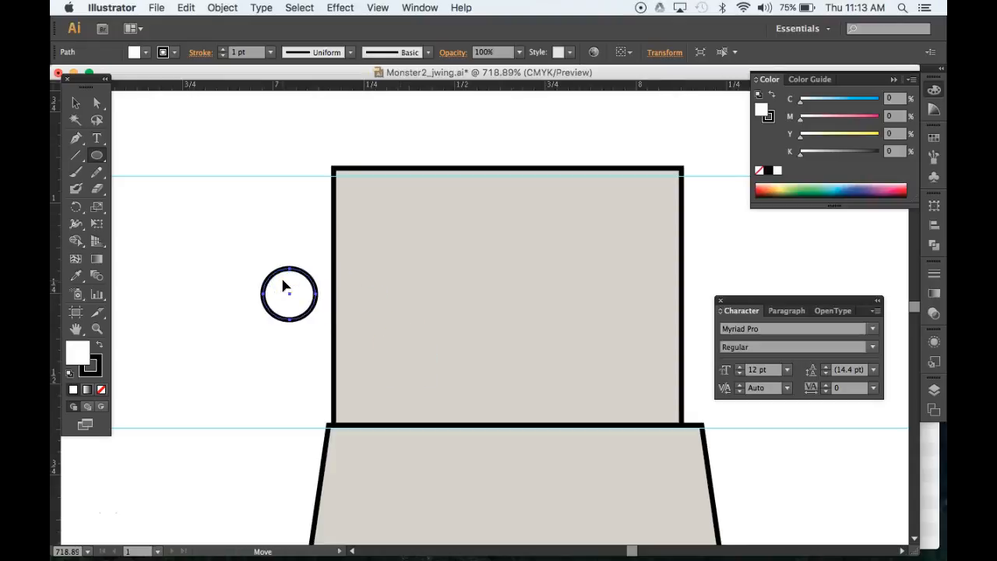
pyautogui.press('super+z')
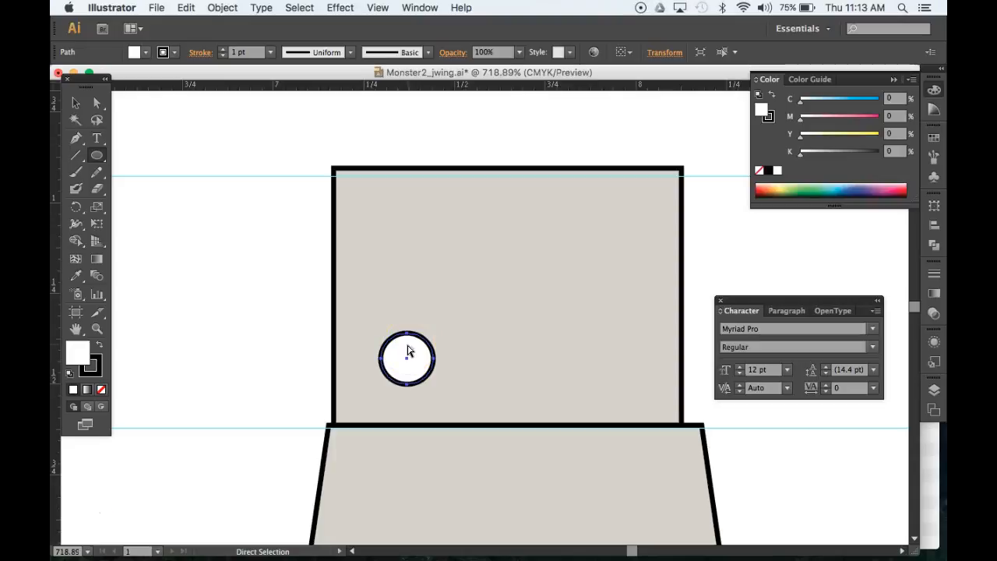
# Place a copy of the white eye circle level with the original on the right side of the head, and deselect it.
pyautogui.press('alt')
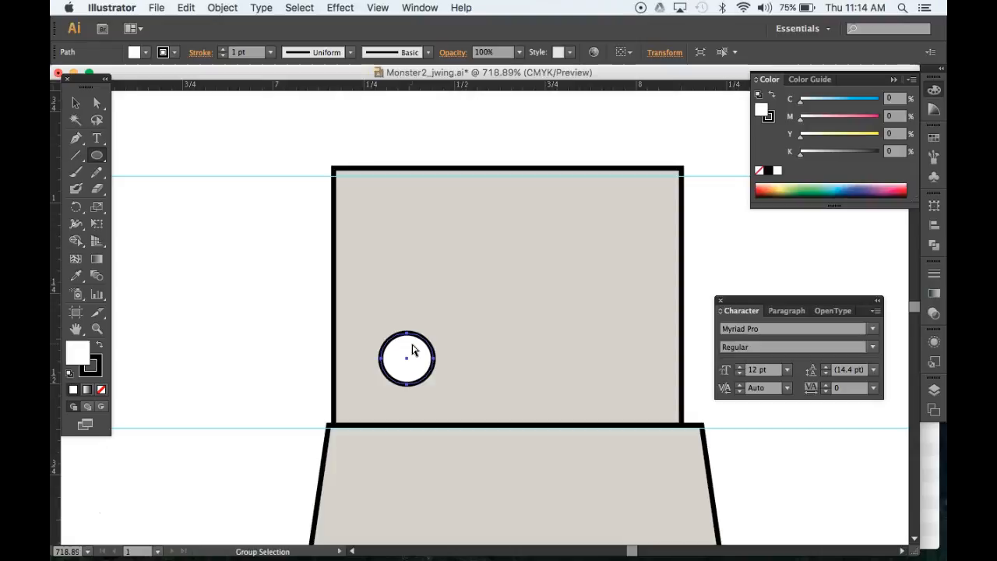
pyautogui.moveTo(413, 350); pyautogui.dragTo(616, 346)
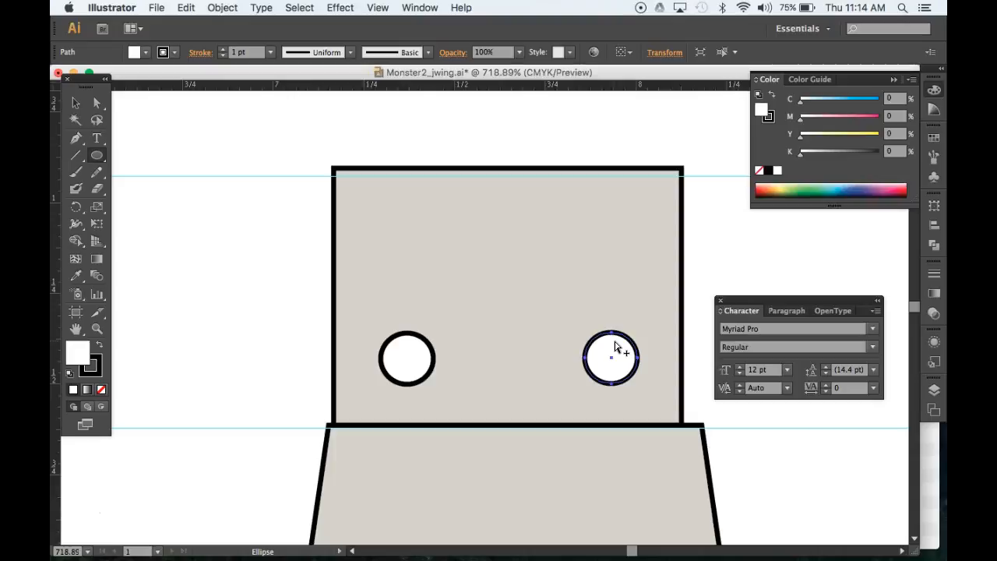
pyautogui.press('super+0')
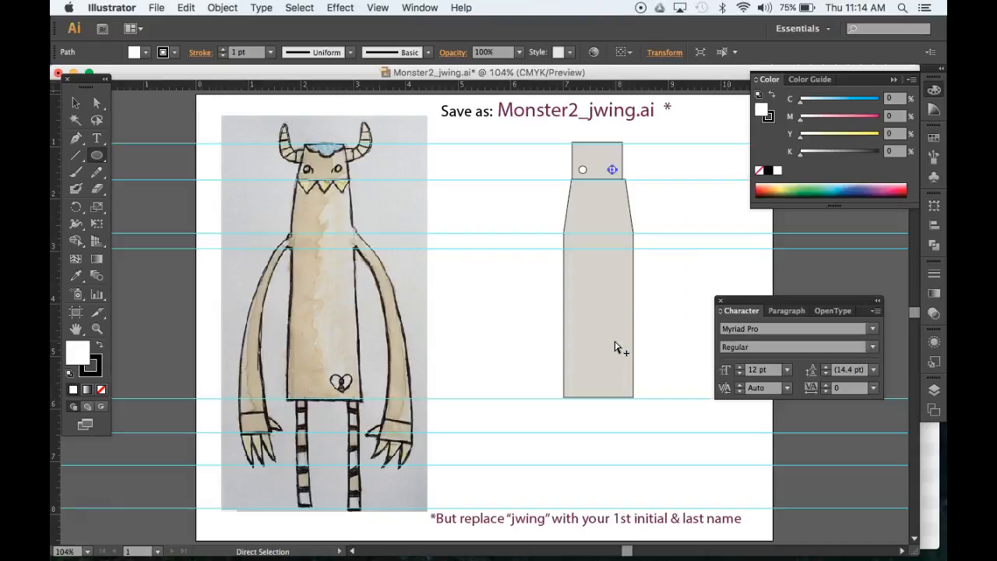
pyautogui.click(508, 202)
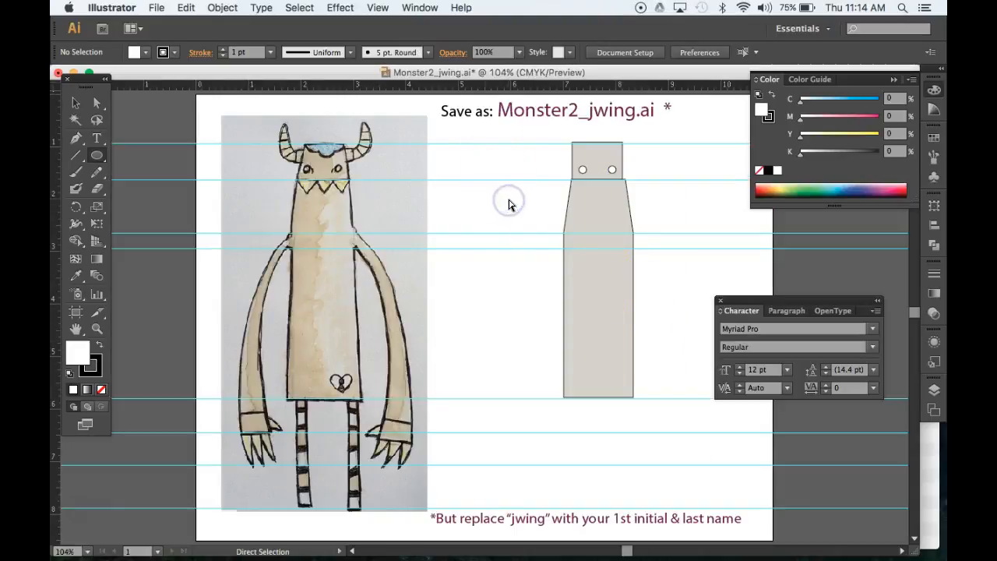
# Draw a left leg rectangle about 0.31 in wide and 2.11 in tall below the body and match its fill to the body's with the Eyedropper.
pyautogui.click(96, 328)
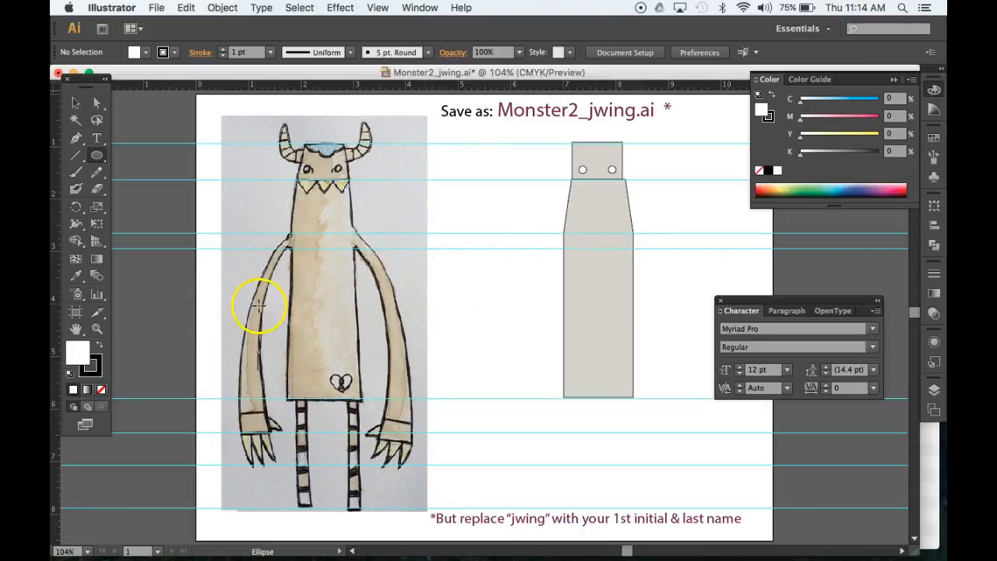
pyautogui.click(98, 158)
pyautogui.moveTo(98, 158); pyautogui.dragTo(134, 157)
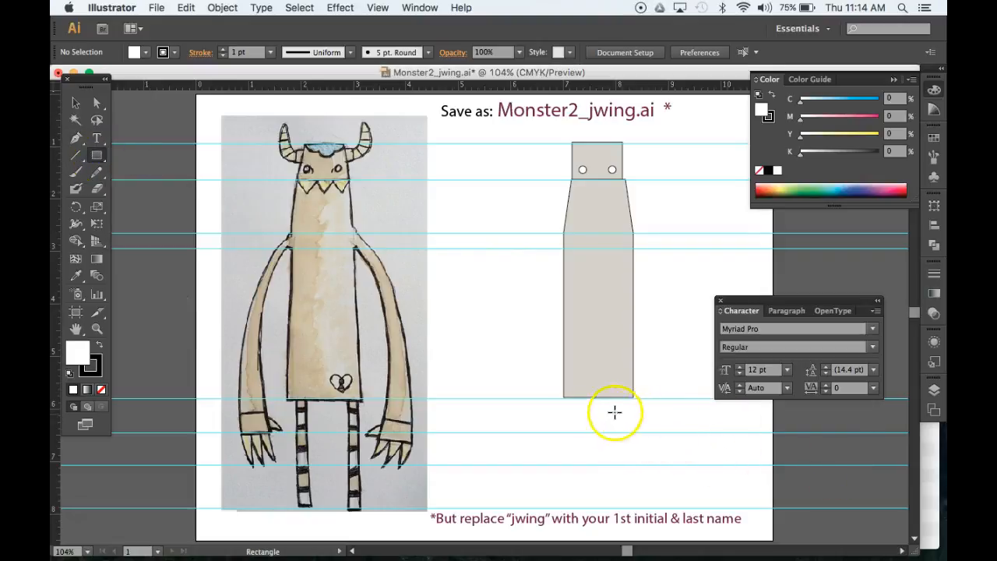
pyautogui.moveTo(573, 395)
pyautogui.mouseDown()
pyautogui.moveTo(597, 512)
pyautogui.moveTo(590, 505)
pyautogui.mouseUp()
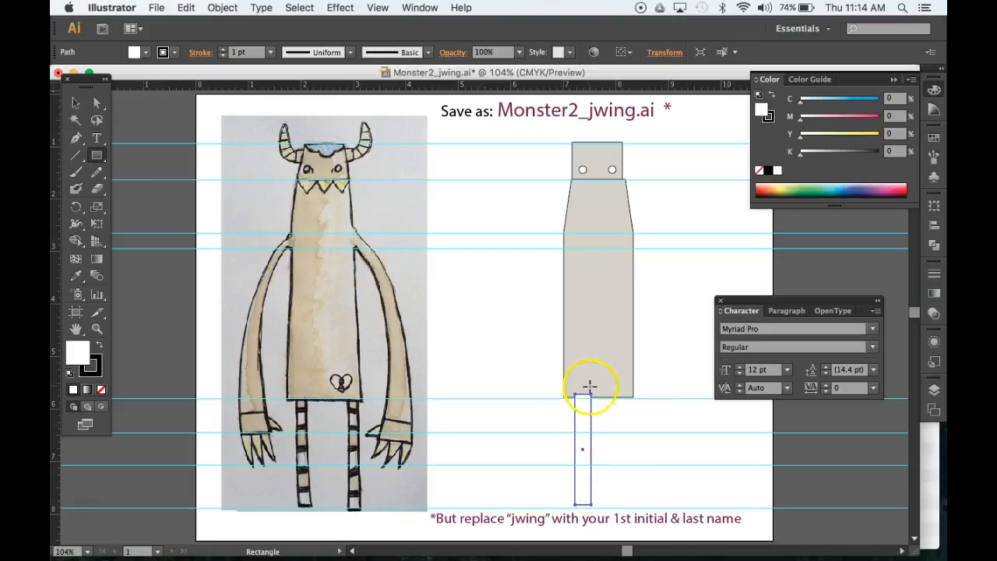
pyautogui.click(76, 277)
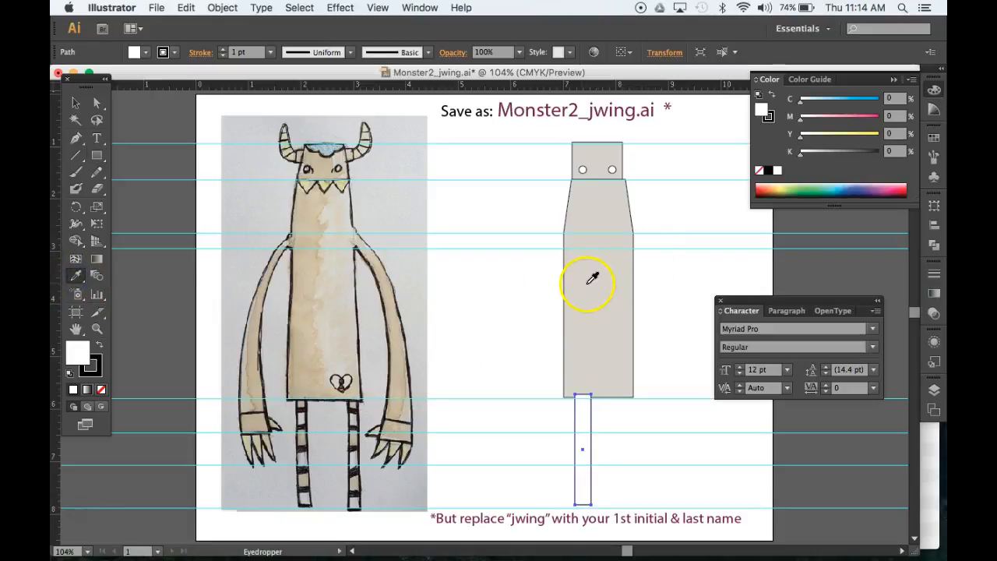
pyautogui.click(586, 282)
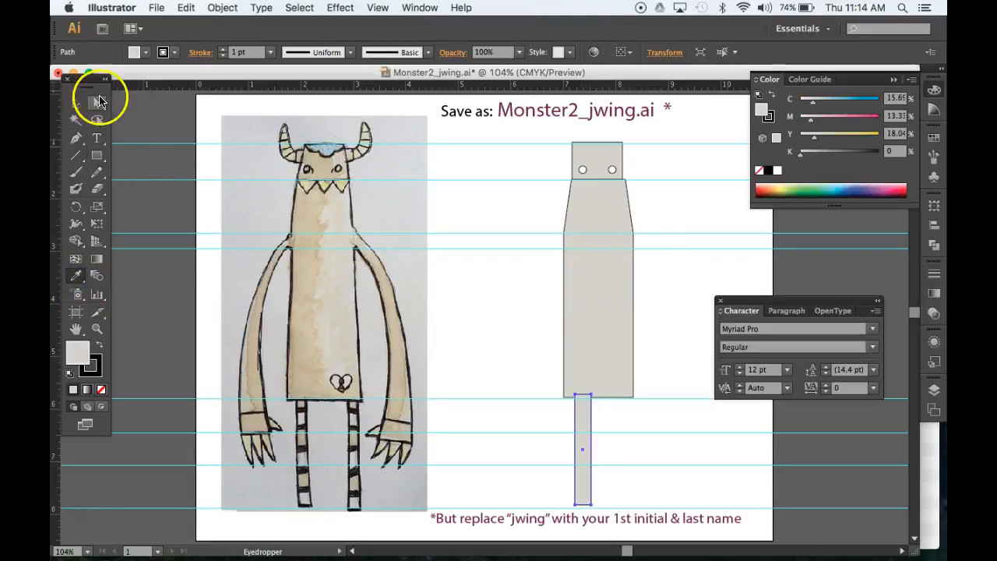
# Duplicate the leg horizontally to form a matching right leg under the body.
pyautogui.click(100, 105)
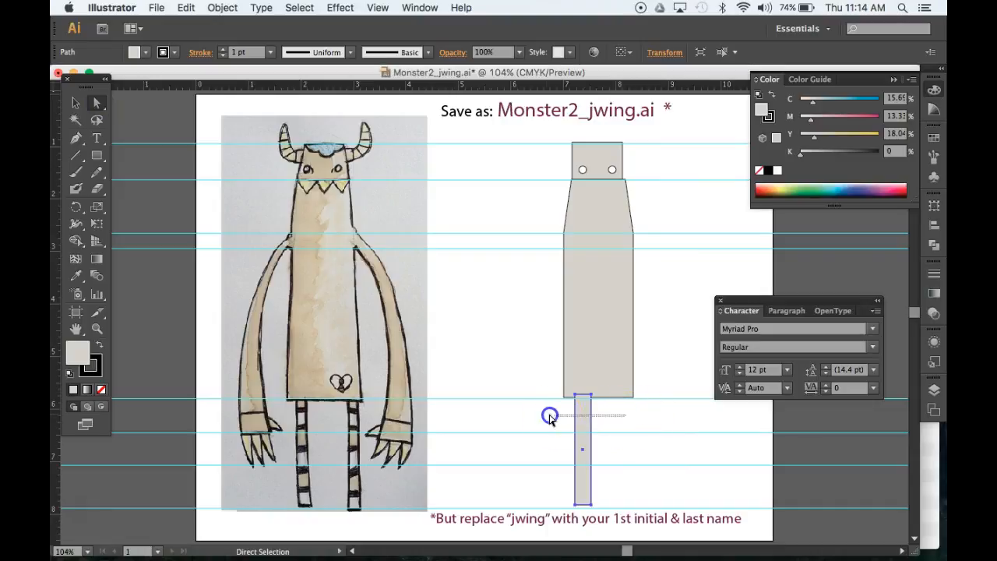
pyautogui.click(538, 419)
pyautogui.click(579, 414)
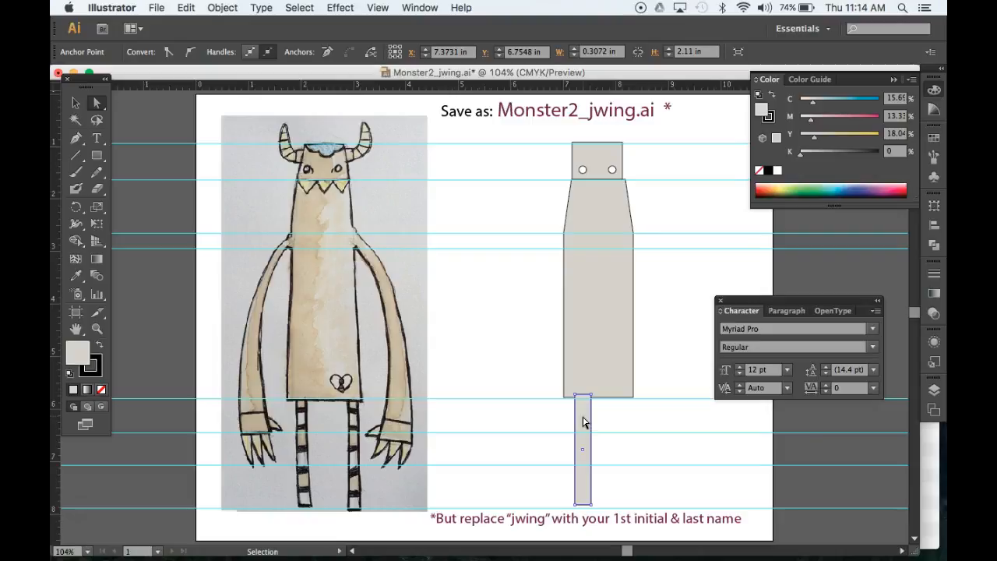
pyautogui.moveTo(585, 422); pyautogui.dragTo(614, 419)
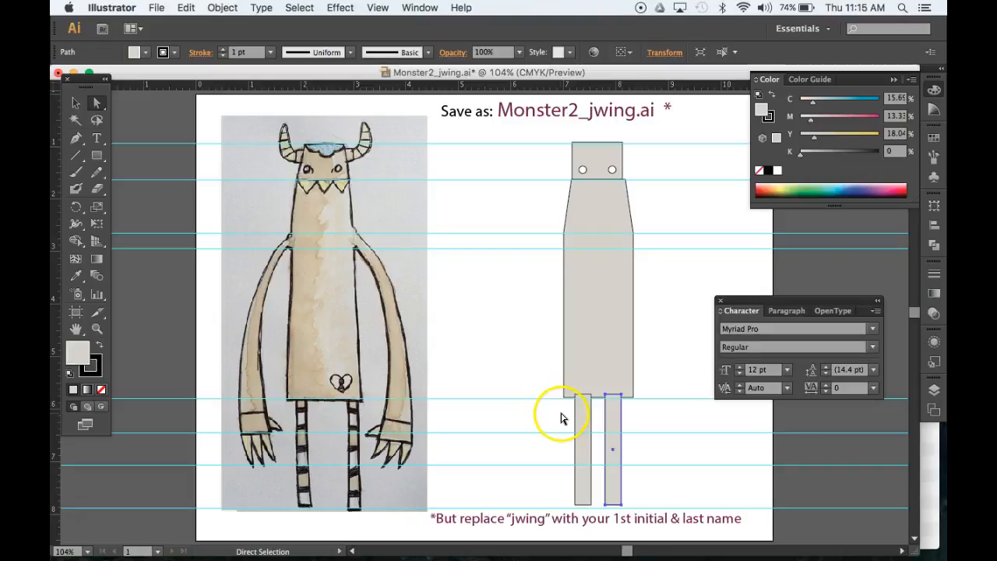
# Select both legs, send them behind the body, and clear the selection.
pyautogui.moveTo(557, 411); pyautogui.dragTo(635, 458)
pyautogui.click(76, 102)
pyautogui.moveTo(556, 423); pyautogui.dragTo(637, 472)
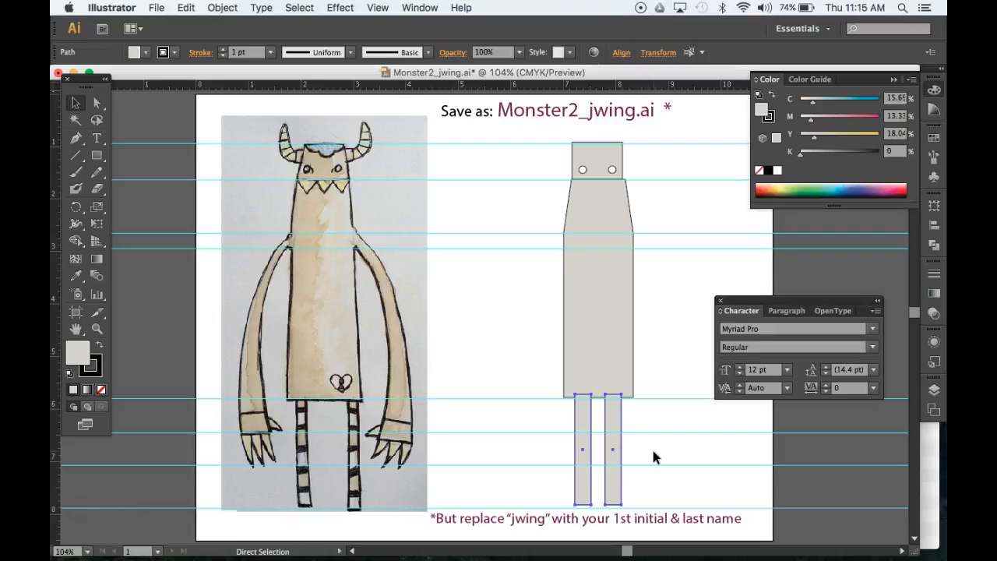
pyautogui.press('shift+super+bracketleft')
pyautogui.press('v')
pyautogui.click(657, 303)
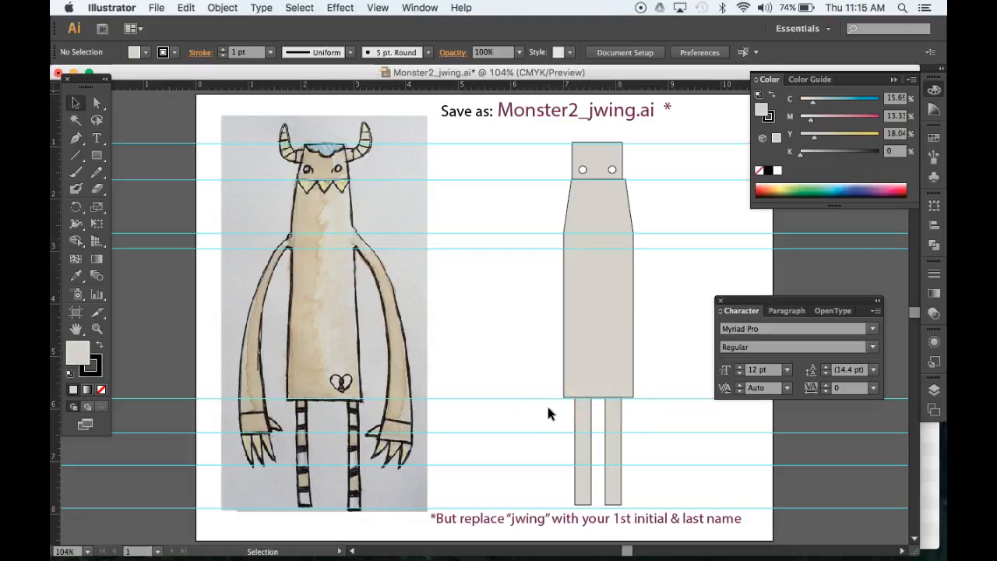
# Select both legs below the body and delete them.
pyautogui.press('a')
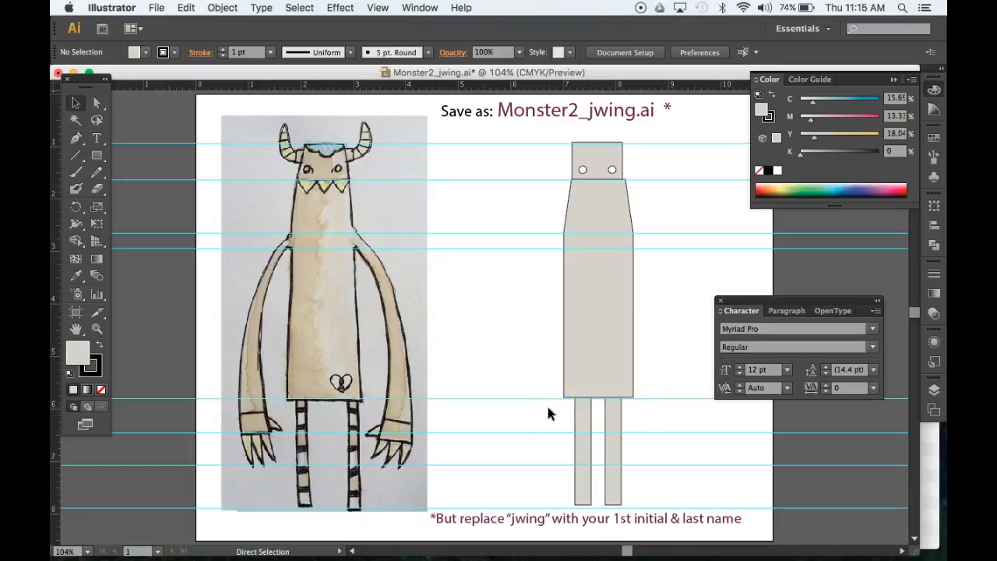
pyautogui.moveTo(551, 408); pyautogui.dragTo(634, 413)
pyautogui.press('v')
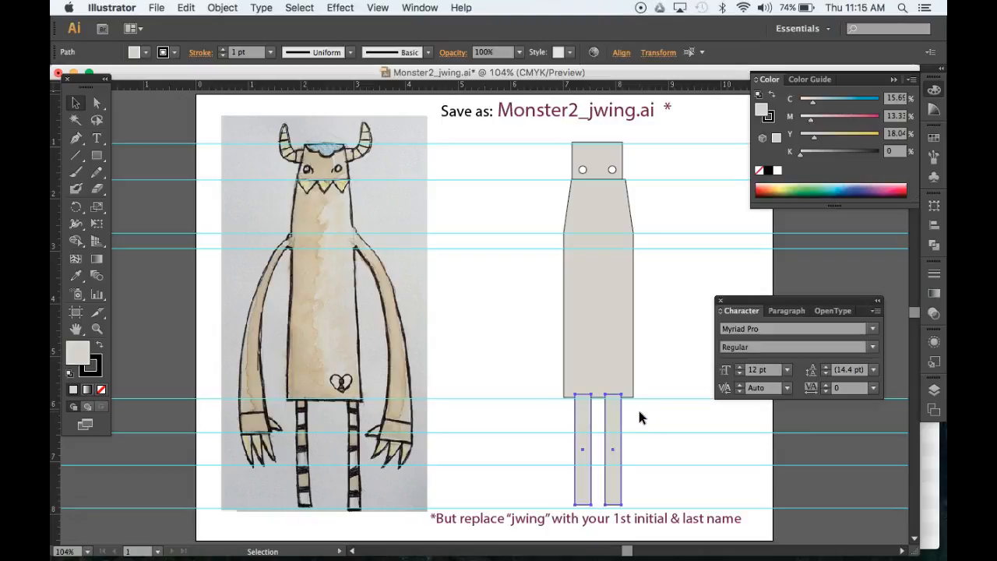
pyautogui.press('Delete')
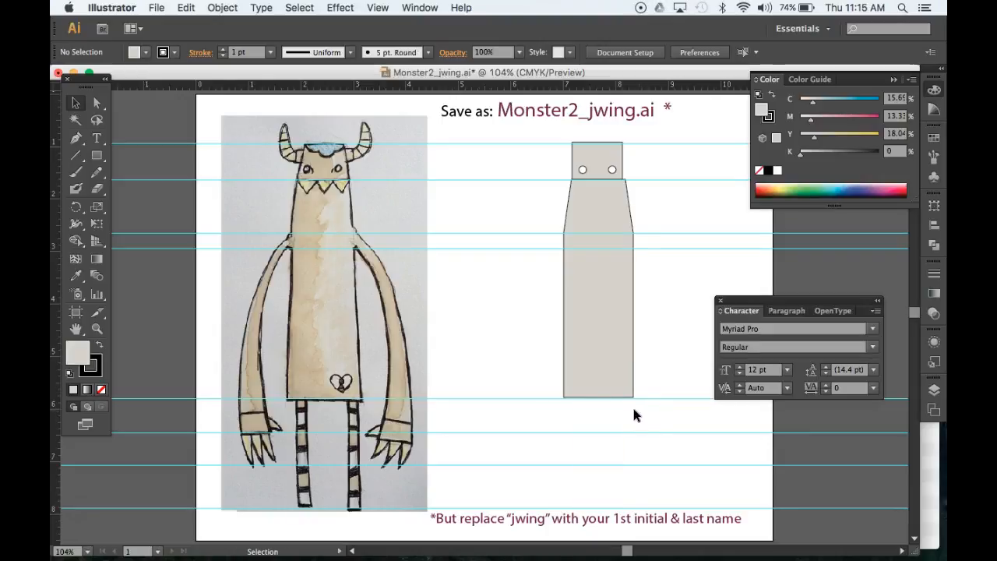
# Undo the deletion of the two legs below the body and clear the selection.
pyautogui.click(607, 366)
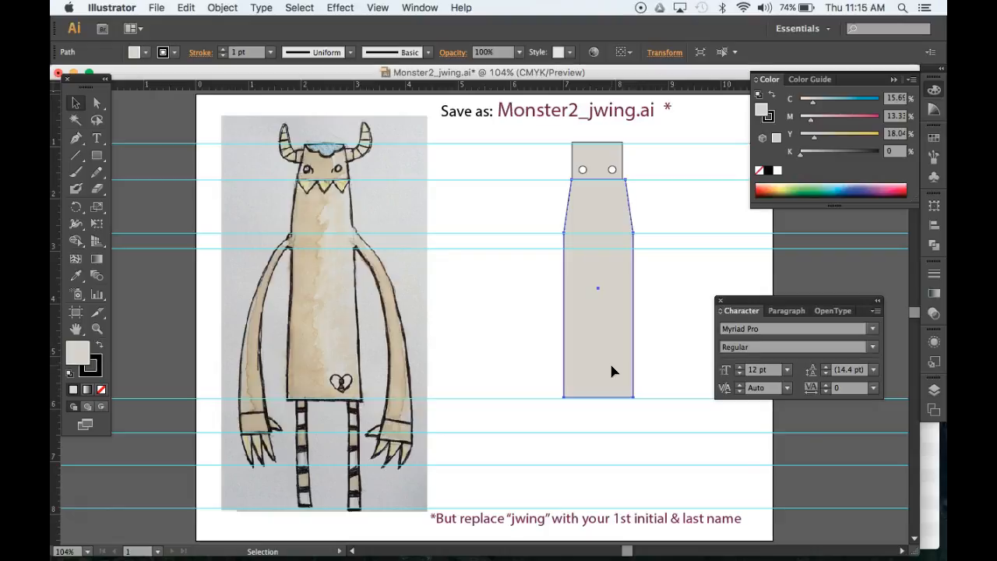
pyautogui.press('super+z')
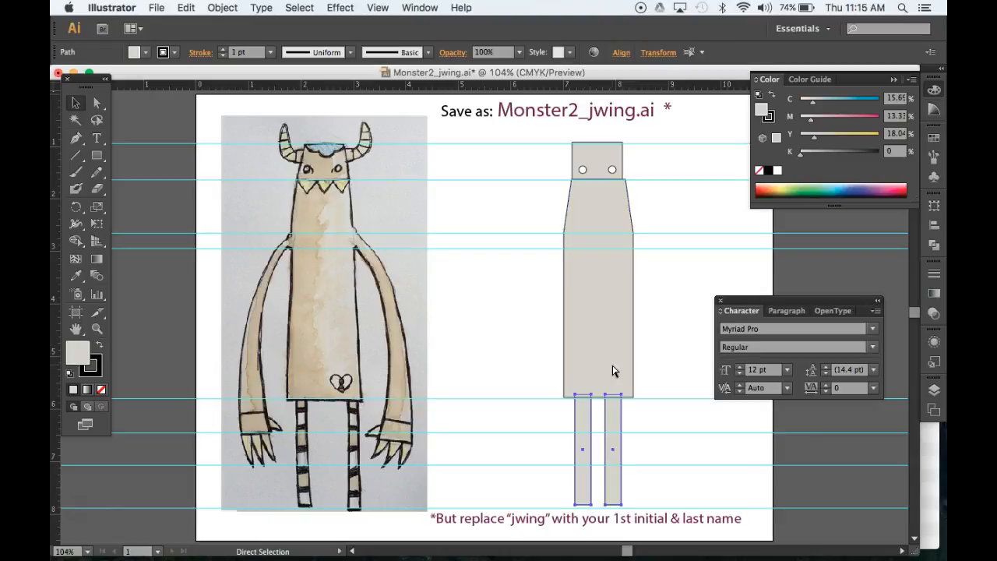
pyautogui.click(656, 340)
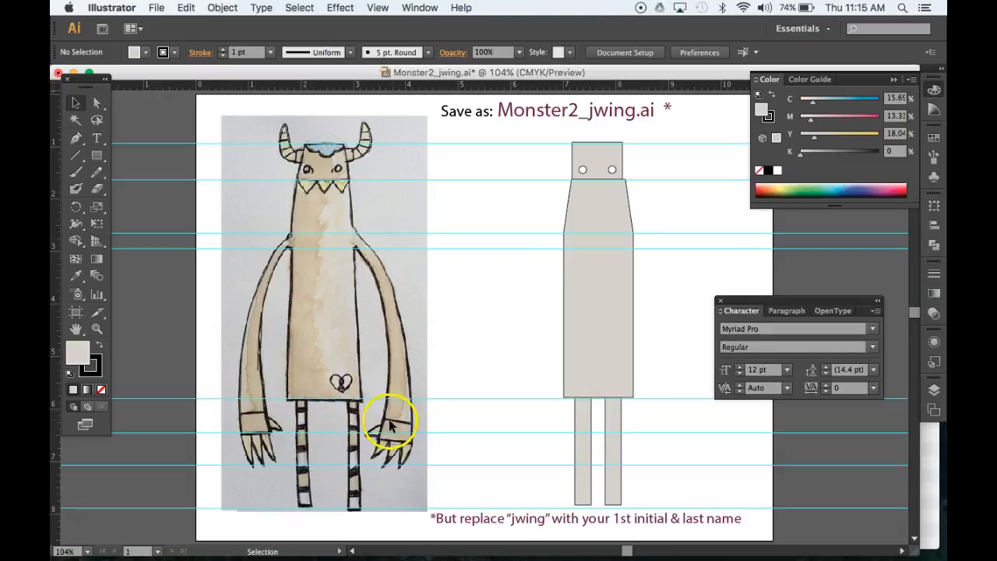
# With the Pen tool, draw the left arm's outer curve from the shoulder to about X 5.39, Y 6.43 in, and retract the wrist anchor's outgoing handle.
pyautogui.click(75, 141)
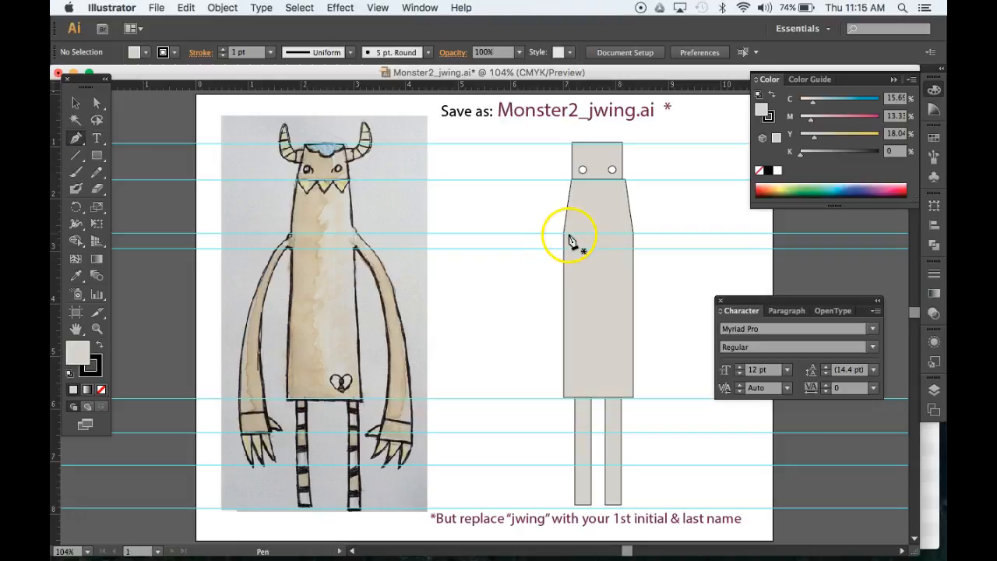
pyautogui.moveTo(569, 235); pyautogui.dragTo(540, 236)
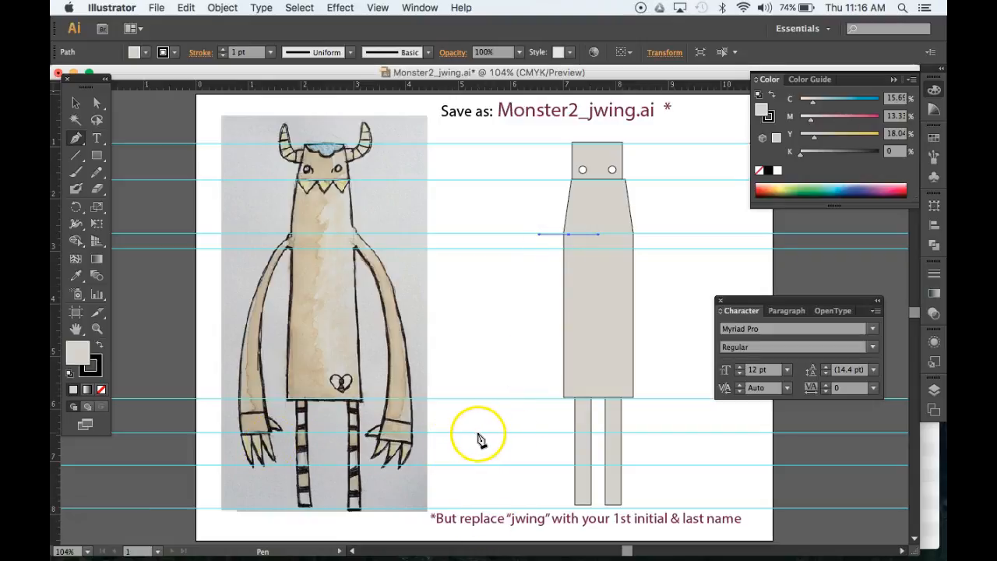
pyautogui.moveTo(479, 434); pyautogui.dragTo(498, 505)
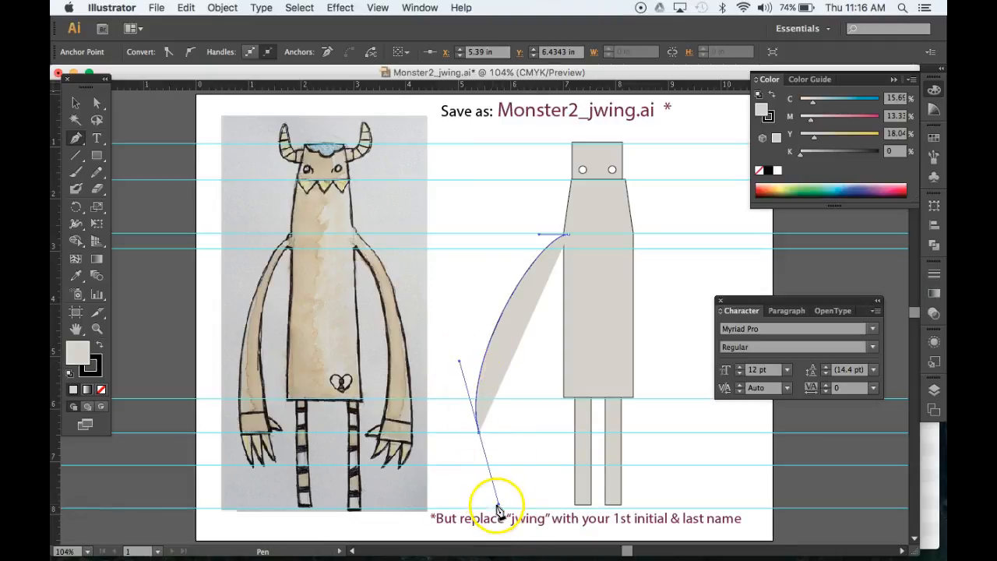
pyautogui.press('super')
pyautogui.moveTo(461, 366)
pyautogui.mouseDown()
pyautogui.moveTo(473, 356)
pyautogui.moveTo(453, 366)
pyautogui.moveTo(463, 364)
pyautogui.mouseUp()
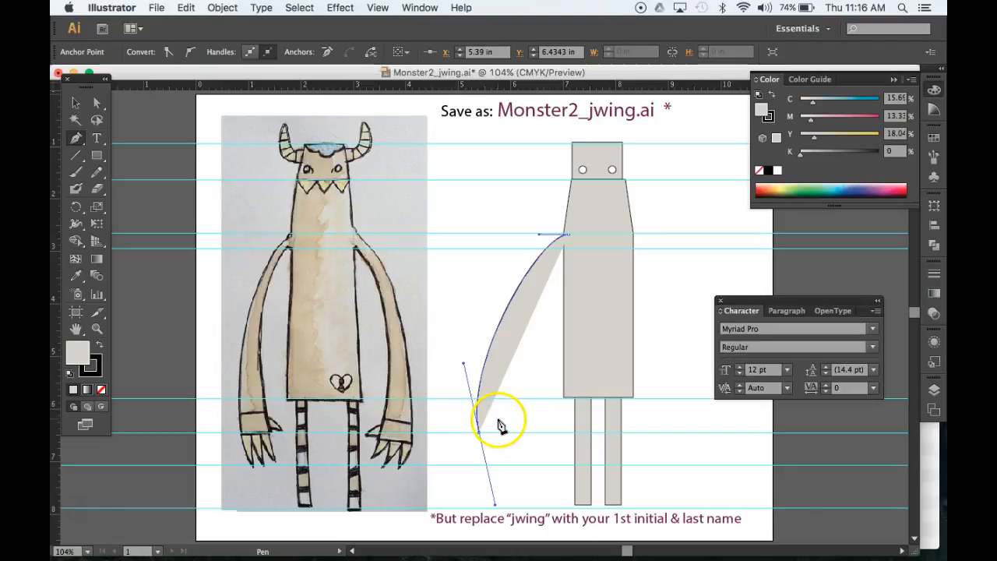
pyautogui.press('alt')
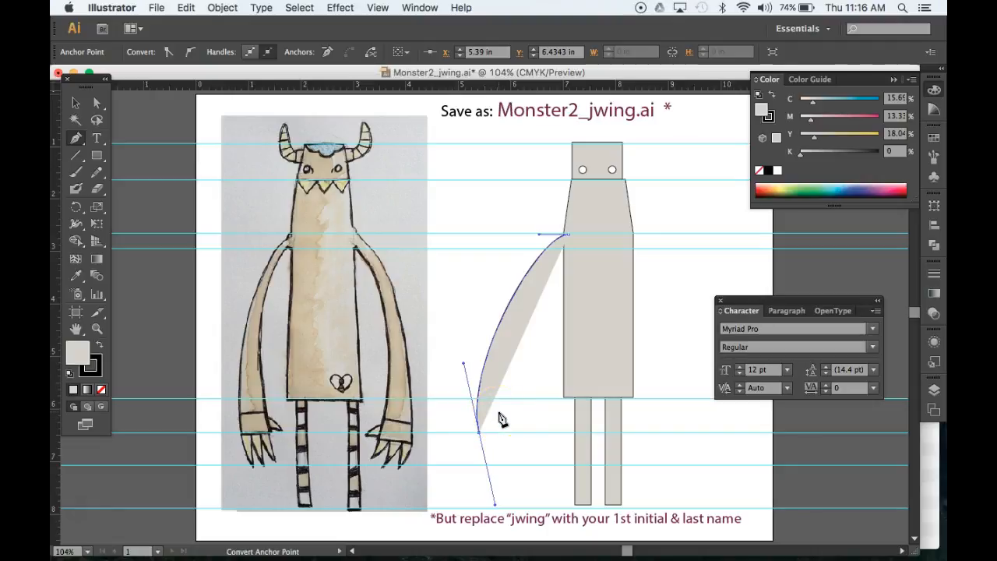
pyautogui.click(479, 432)
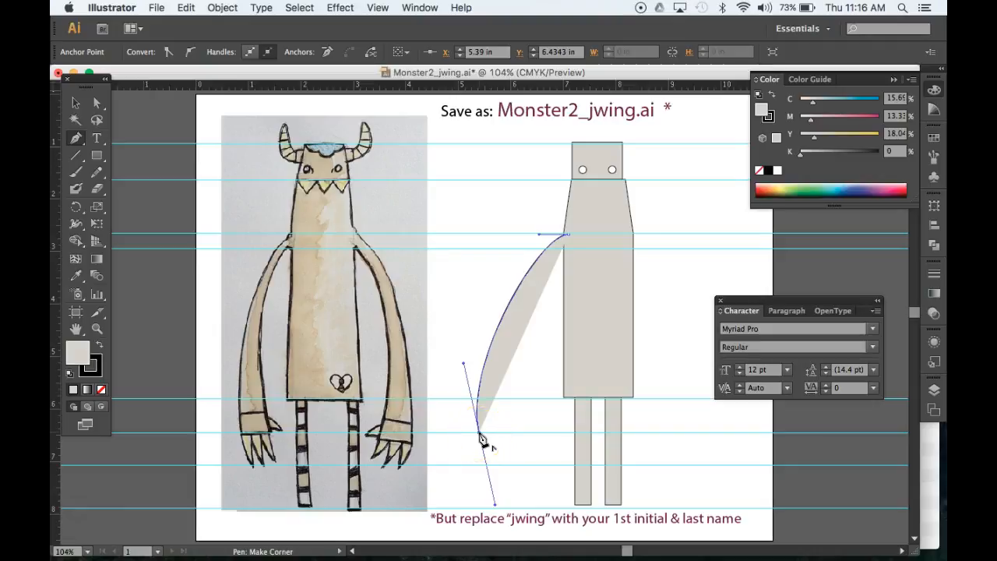
pyautogui.click(479, 433)
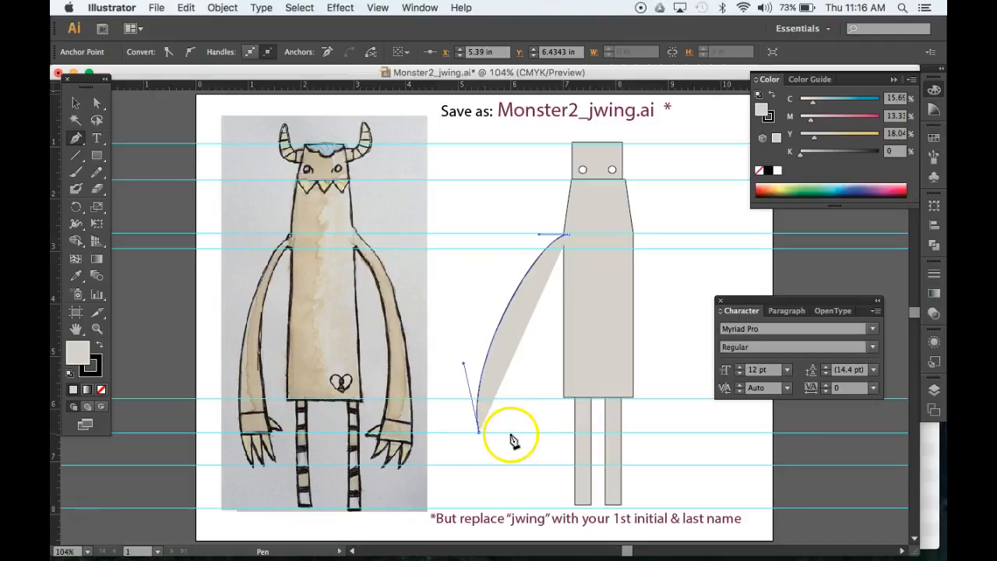
# Add the wrist edge to about X 6.00, Y 6.45 in, curve the arm's inner side back to the body, close the path and deselect it.
pyautogui.click(511, 434)
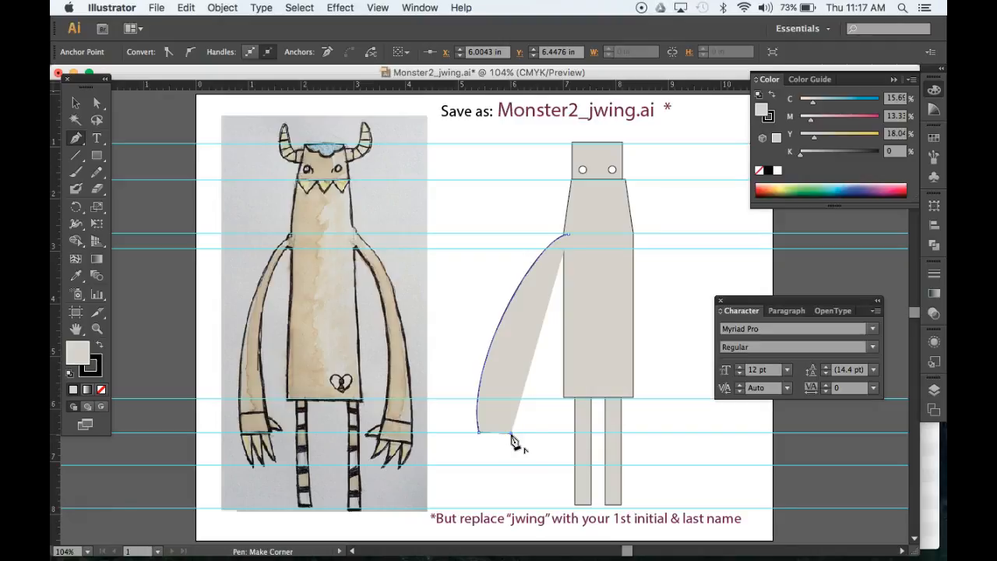
pyautogui.moveTo(511, 433); pyautogui.dragTo(510, 351)
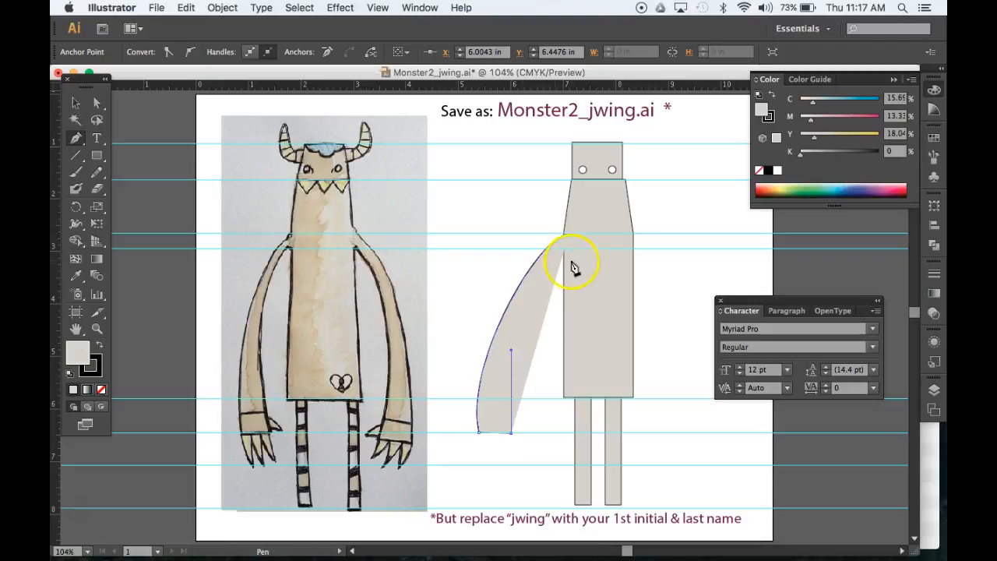
pyautogui.moveTo(572, 251); pyautogui.dragTo(597, 249)
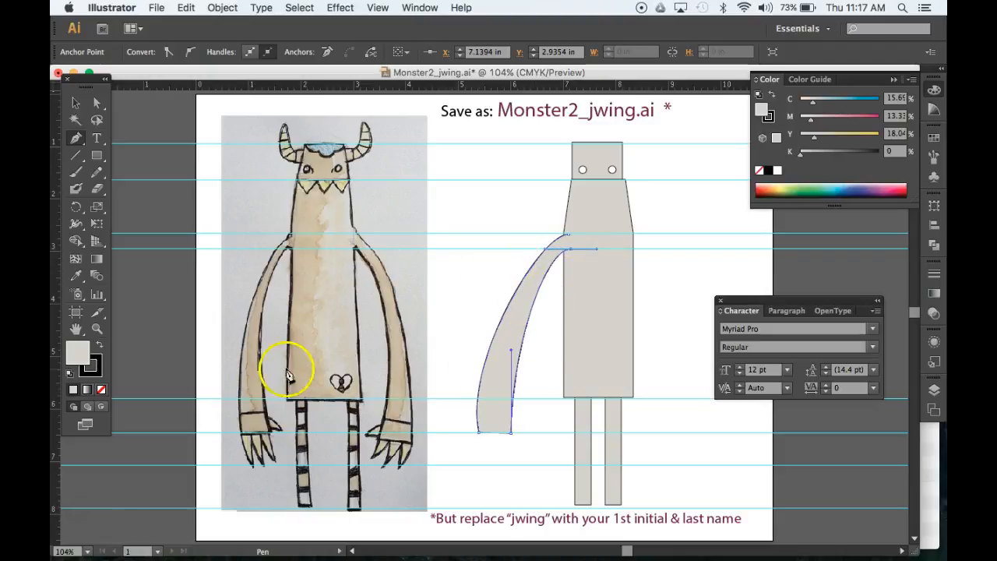
pyautogui.click(571, 251)
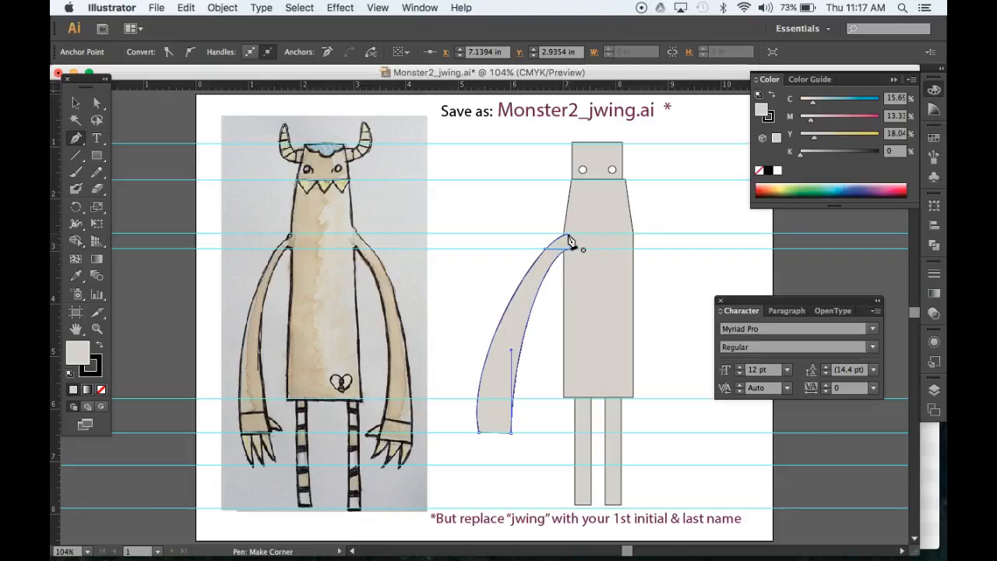
pyautogui.click(571, 243)
pyautogui.click(568, 237)
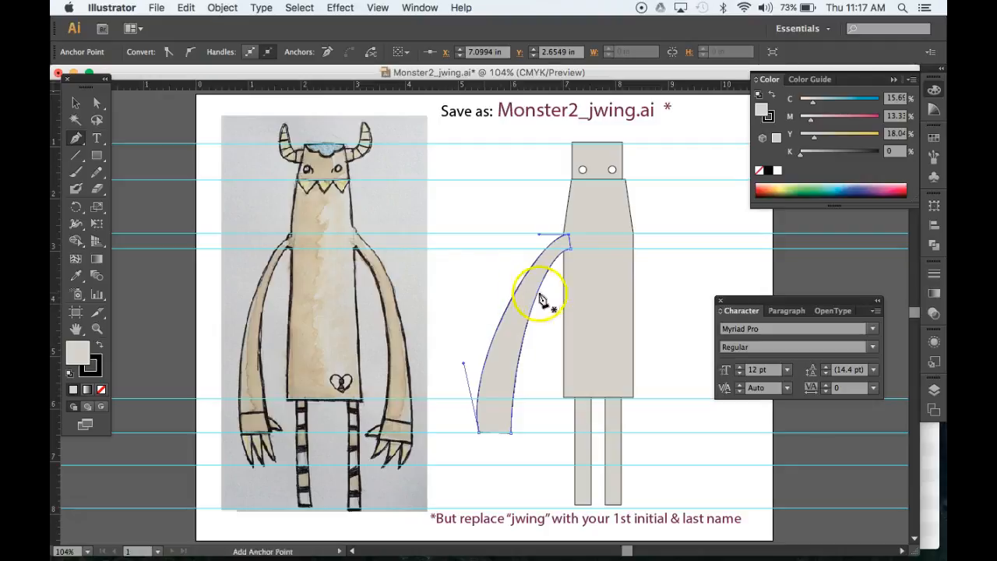
pyautogui.keyDown('super'); pyautogui.click(486, 308); pyautogui.keyUp('super')
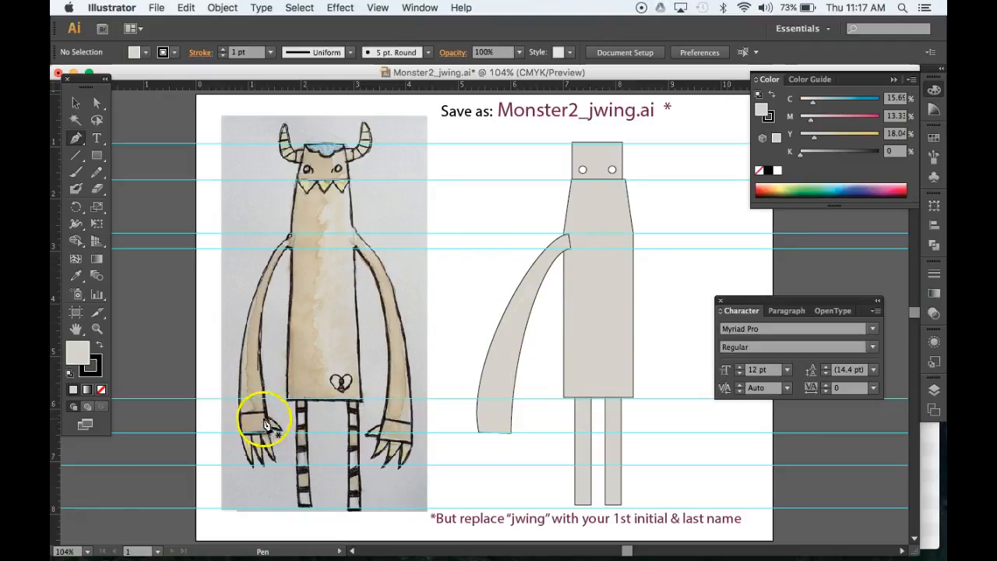
# Draw a closed four-sided cuff about 0.25 in tall directly below the left arm's wrist edge.
pyautogui.click(480, 433)
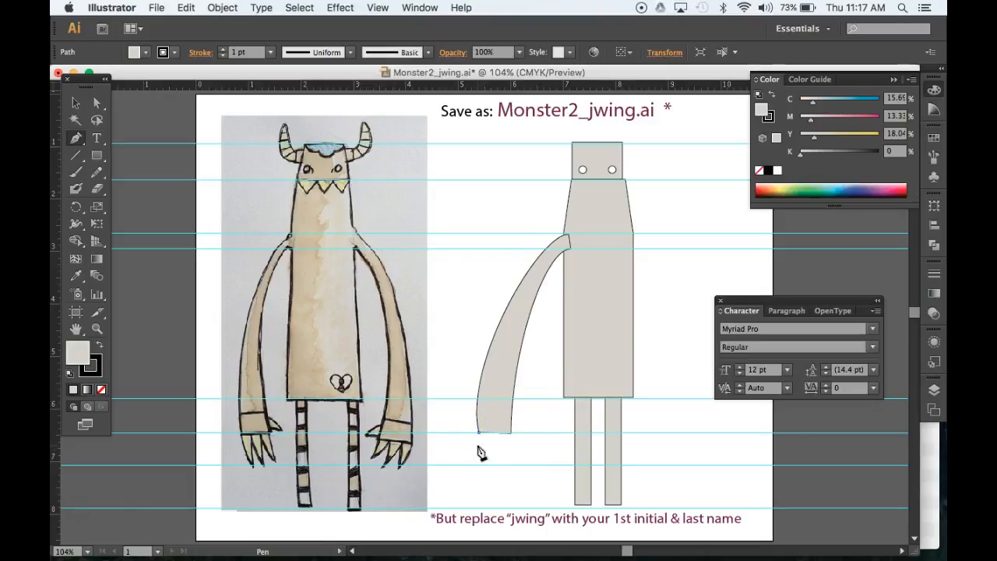
pyautogui.click(478, 445)
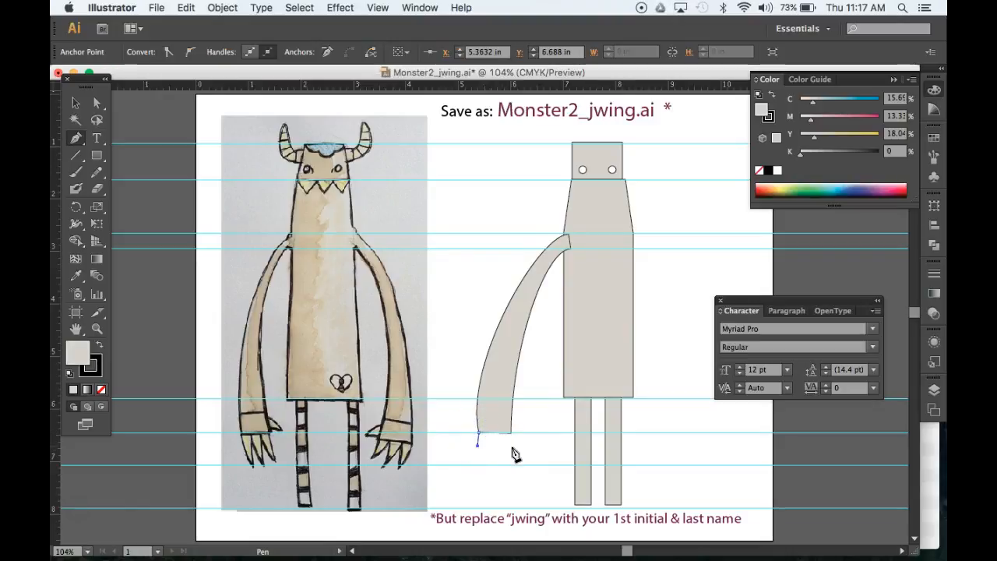
pyautogui.click(510, 434)
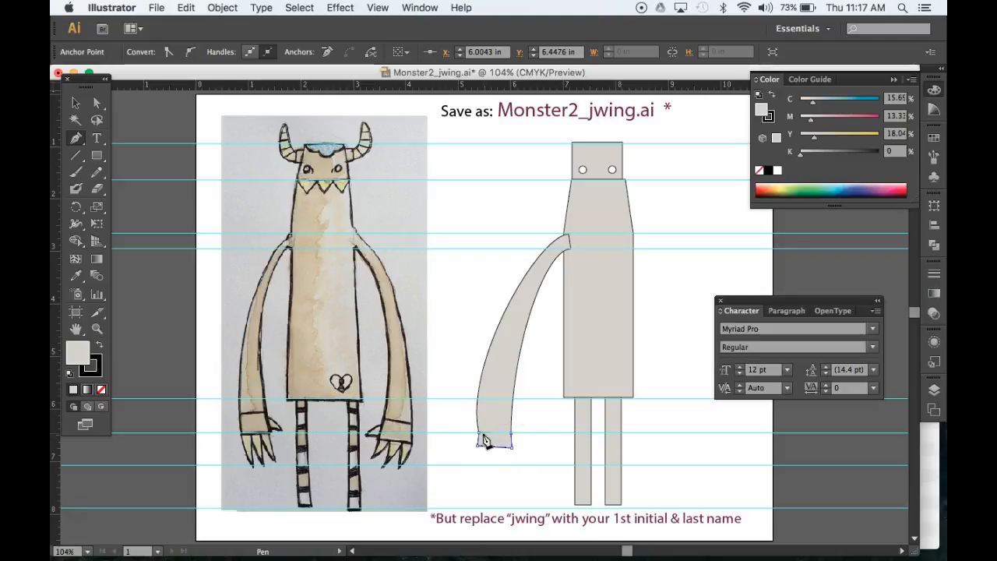
pyautogui.click(478, 434)
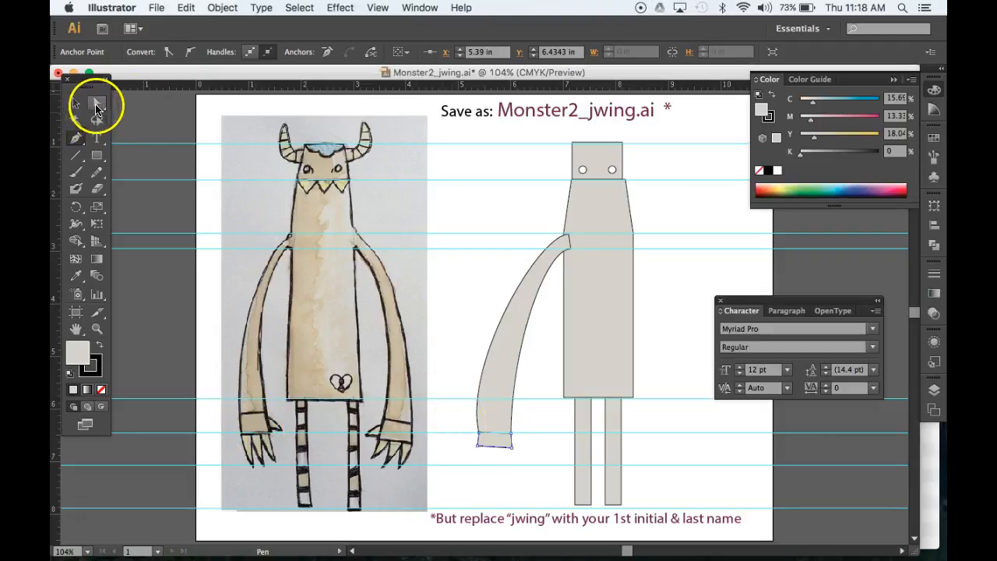
# Move the arm's wrist end and the cuff up together until the cuff's lower edge lies on the wrist guide, and deselect them.
pyautogui.click(97, 104)
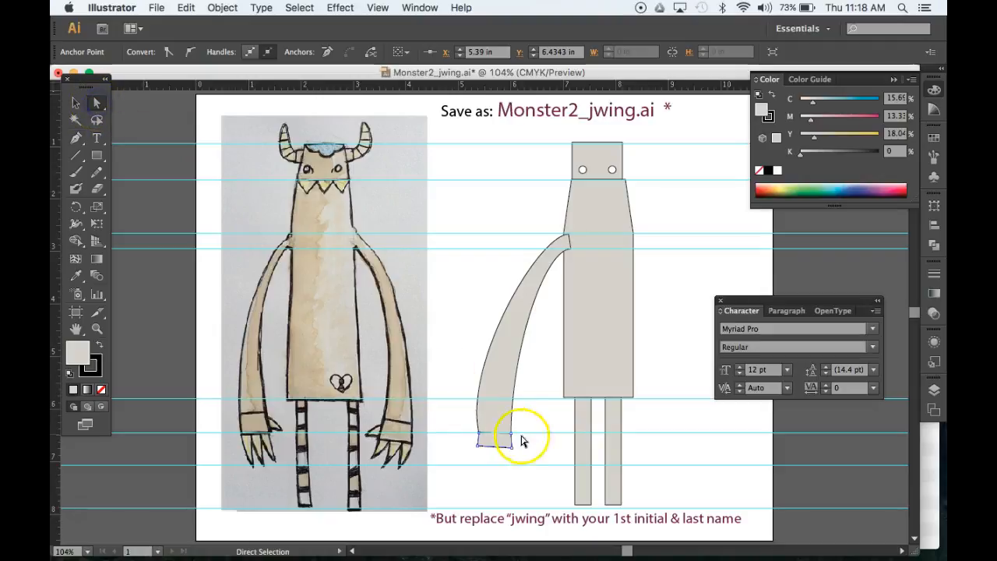
pyautogui.moveTo(461, 420); pyautogui.dragTo(533, 458)
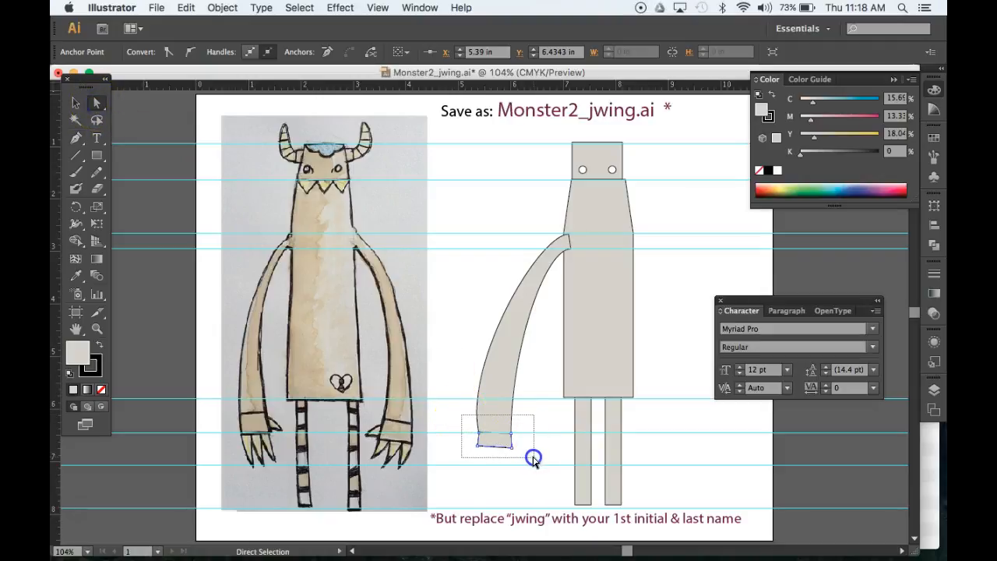
pyautogui.moveTo(534, 458); pyautogui.dragTo(534, 458)
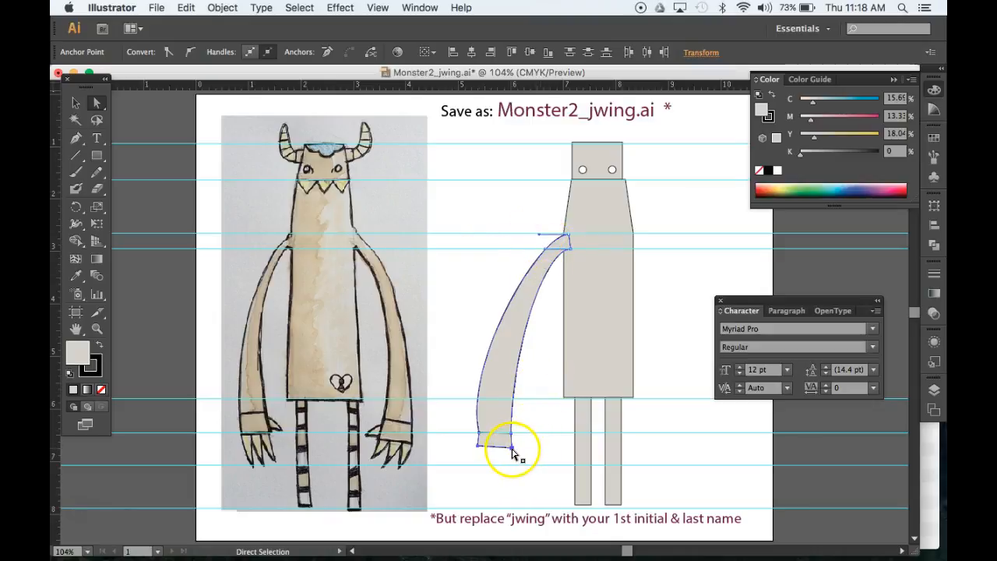
pyautogui.moveTo(513, 446); pyautogui.dragTo(475, 435)
pyautogui.click(467, 432)
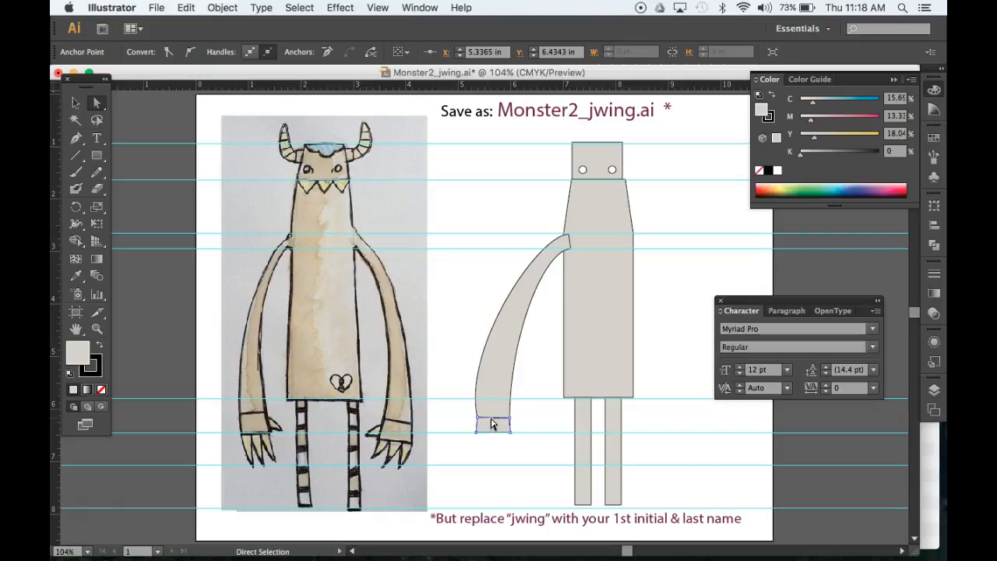
pyautogui.moveTo(460, 452); pyautogui.dragTo(504, 437)
pyautogui.click(501, 428)
pyautogui.click(491, 448)
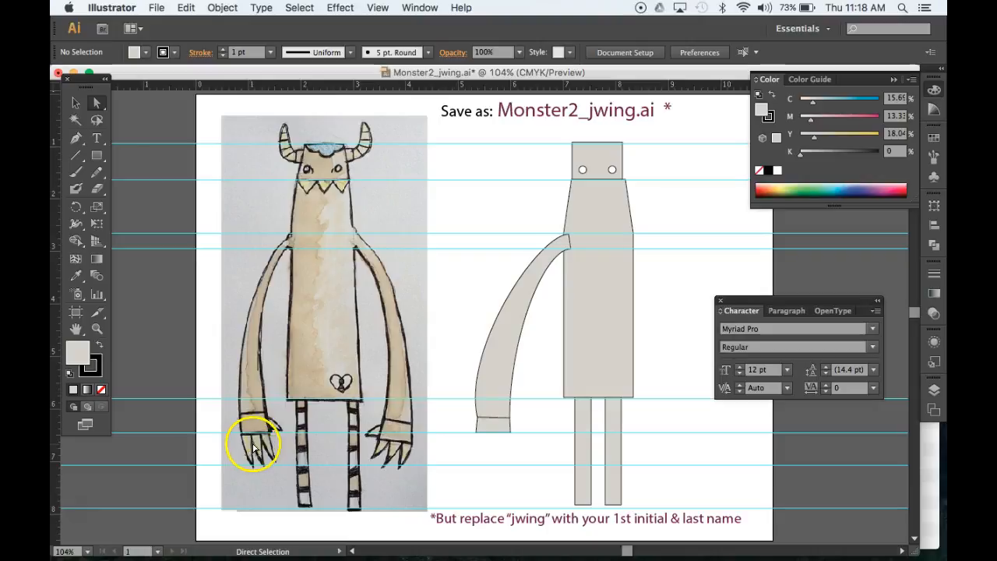
# Draw a closed hand shape over the cuff with the Pen tool, with three pointed claws reaching the guide below and a pointed thumb toward the body.
pyautogui.click(76, 138)
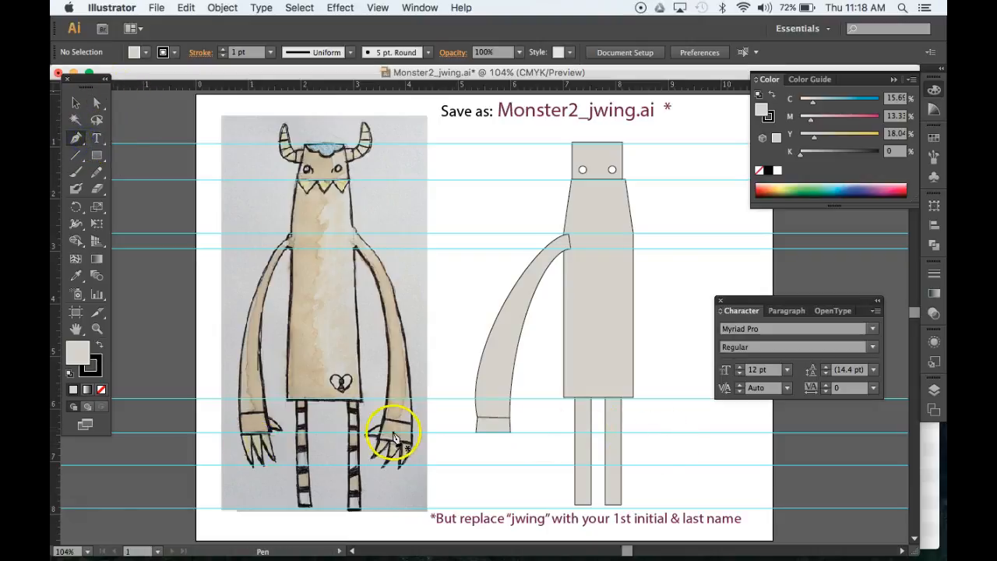
pyautogui.click(475, 429)
pyautogui.click(488, 464)
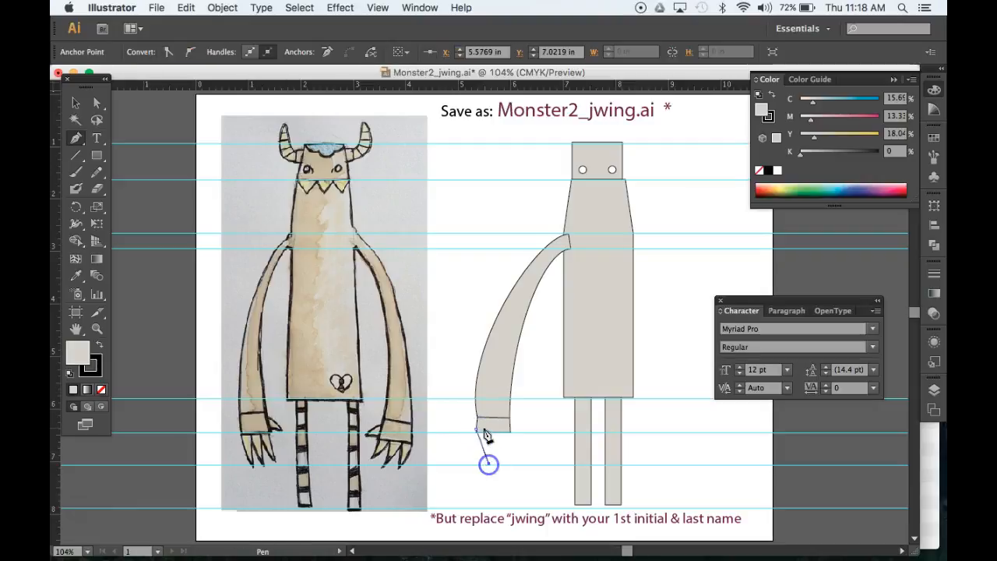
pyautogui.click(489, 429)
pyautogui.click(502, 464)
pyautogui.click(501, 430)
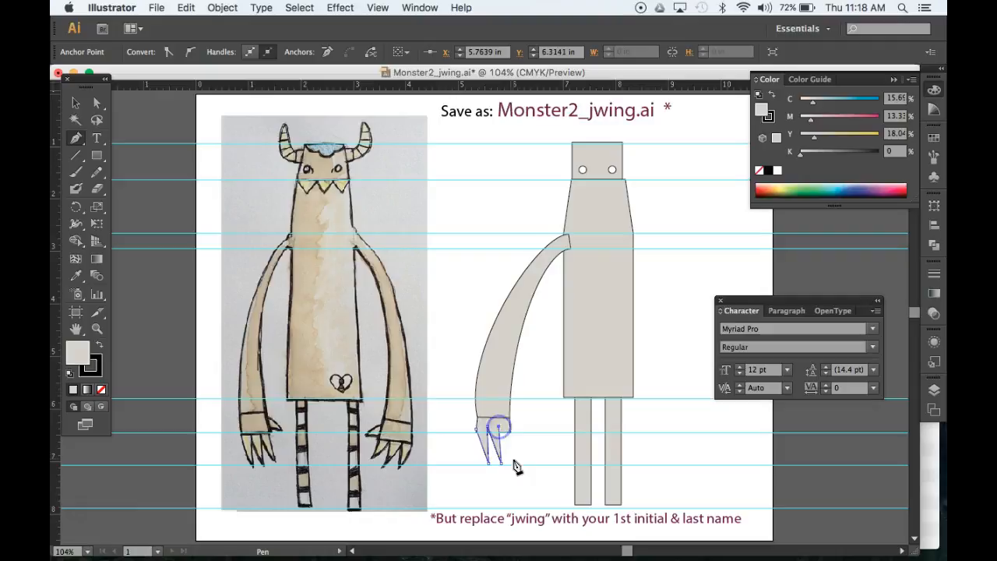
pyautogui.click(514, 463)
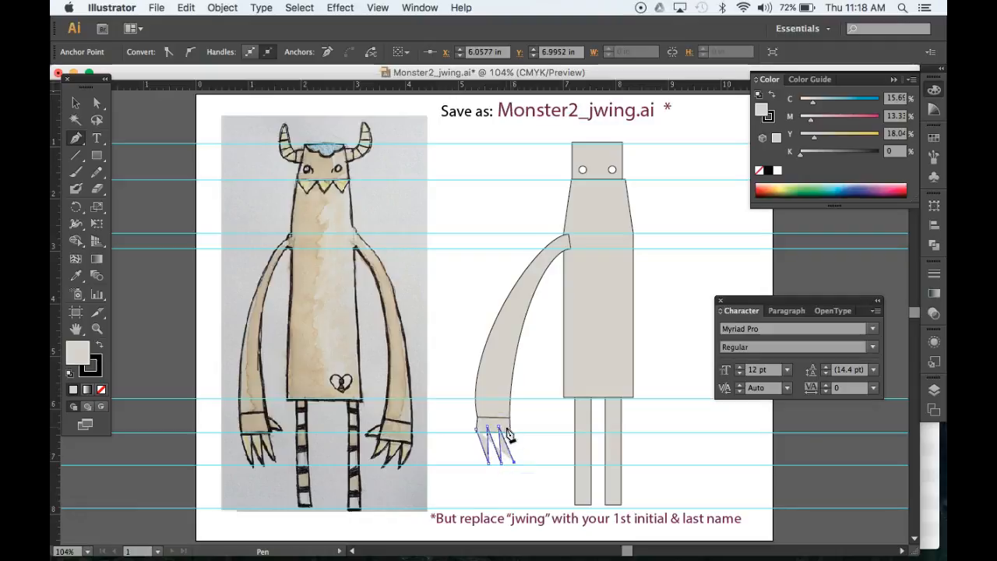
pyautogui.click(507, 428)
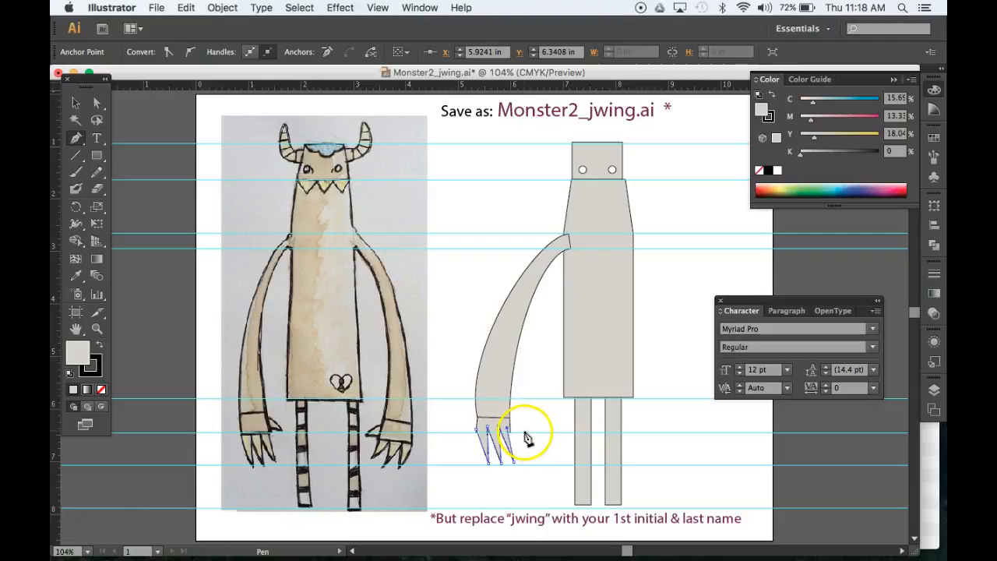
pyautogui.click(524, 431)
pyautogui.click(504, 411)
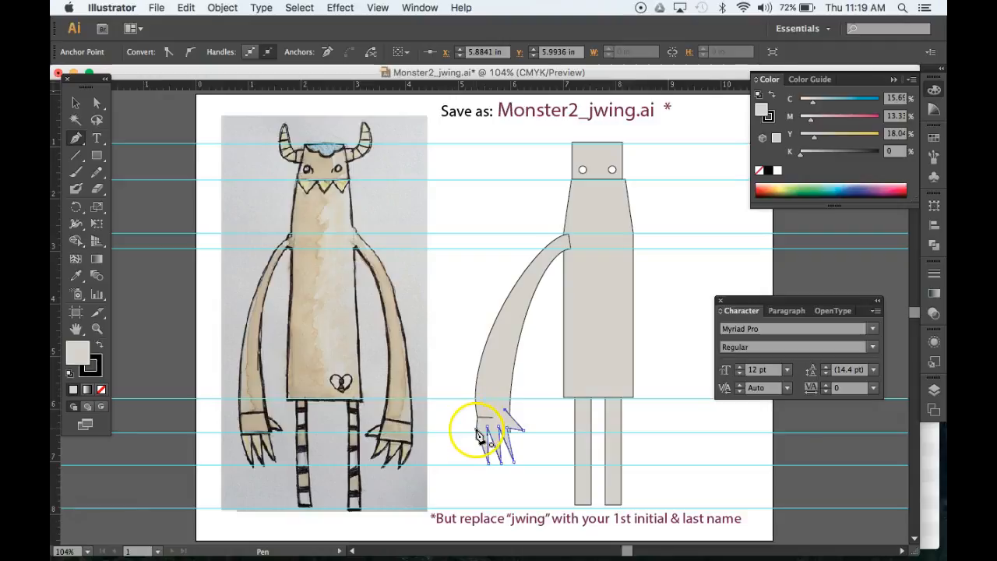
pyautogui.click(477, 432)
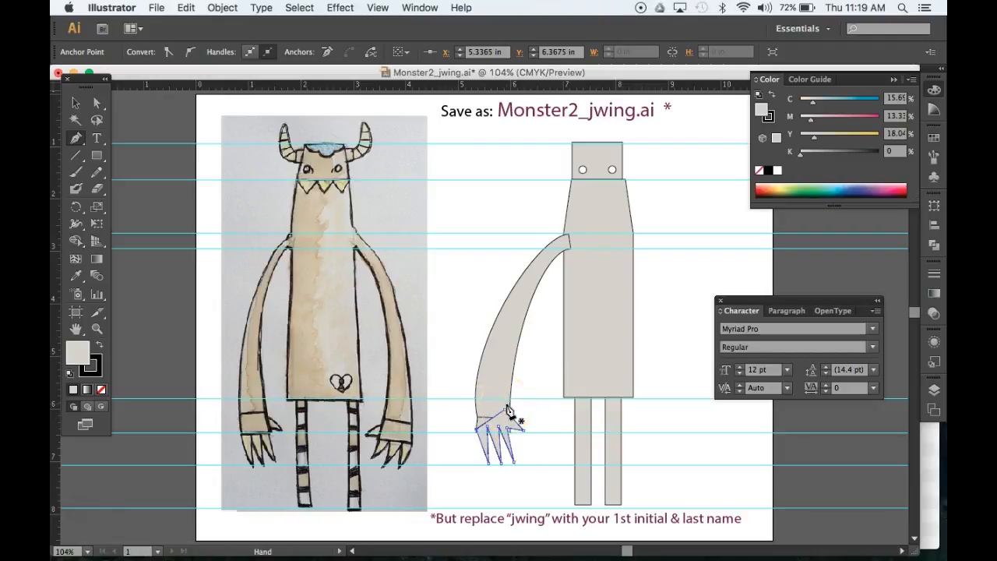
# Lower the hand shape's topmost anchor above the thumb to the cuff's inner edge, at about X 5.95, Y 6.21 in.
pyautogui.press('super+space')
pyautogui.moveTo(454, 387); pyautogui.dragTo(548, 488)
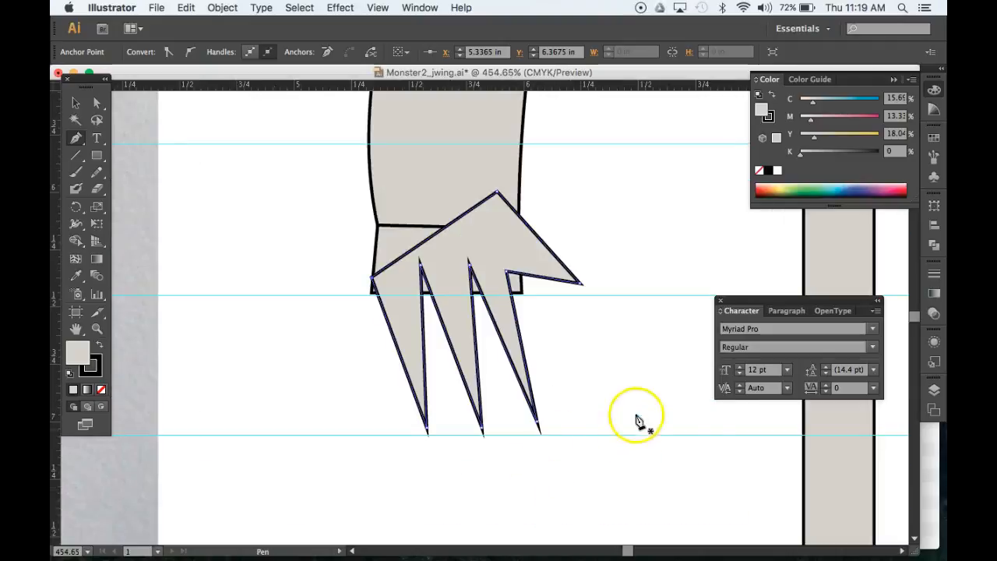
pyautogui.click(95, 102)
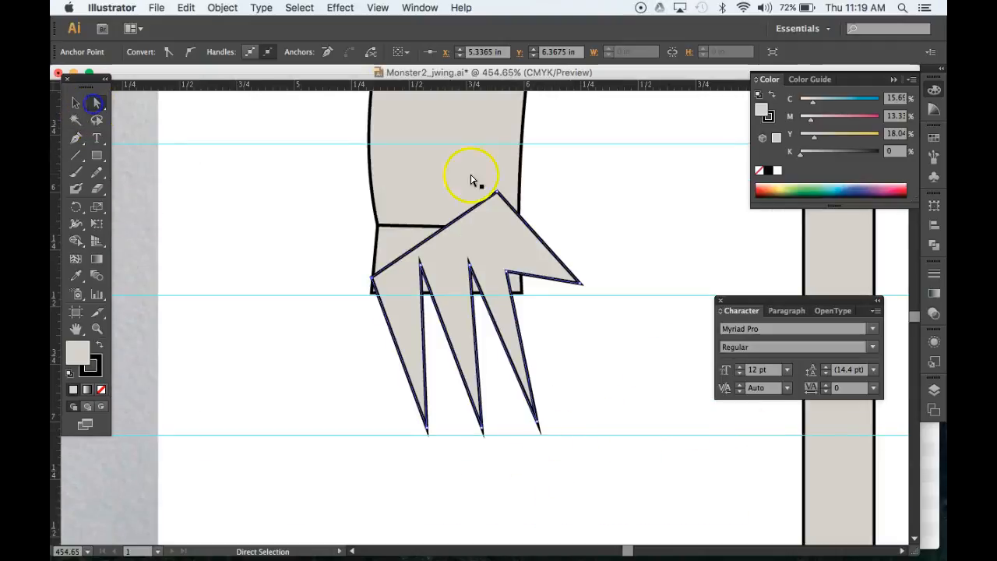
pyautogui.moveTo(496, 193); pyautogui.dragTo(511, 243)
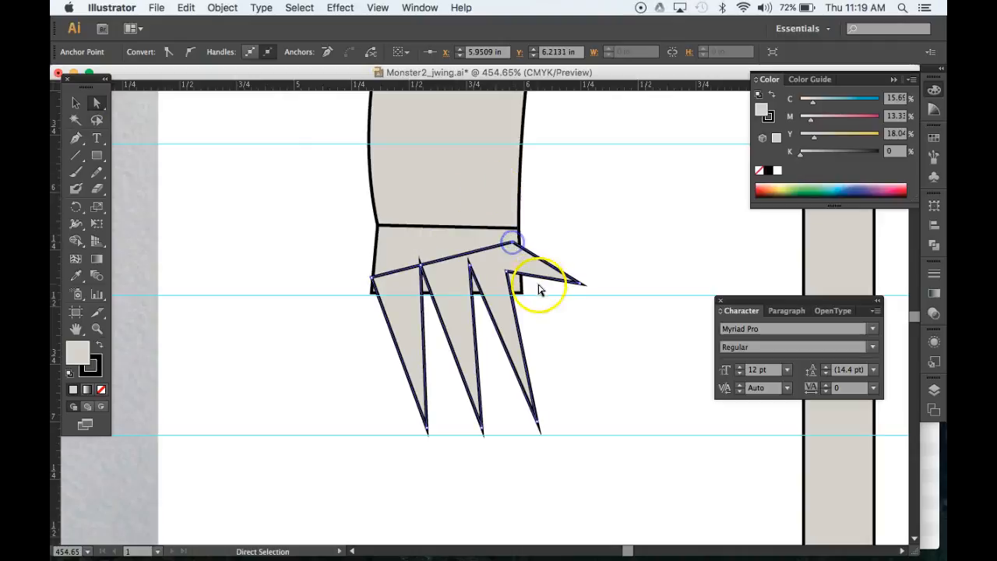
# Shift the three claw tips outward from the body and move the hand's outer corner anchor inside the cuff, at about X 5.38, Y 6.25 in.
pyautogui.moveTo(373, 281); pyautogui.dragTo(367, 258)
pyautogui.moveTo(395, 456); pyautogui.dragTo(616, 400)
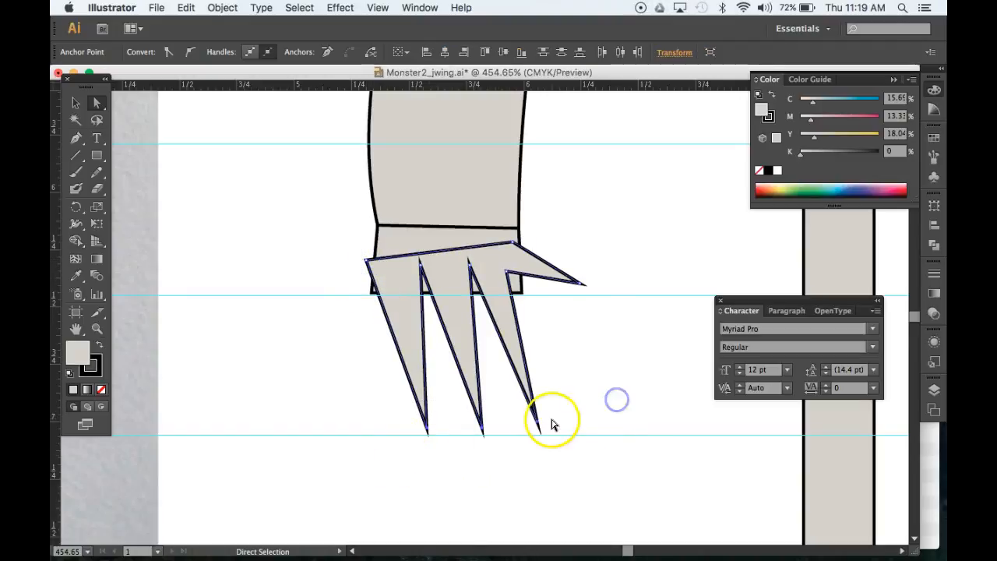
pyautogui.moveTo(538, 420); pyautogui.dragTo(510, 432)
pyautogui.click(404, 276)
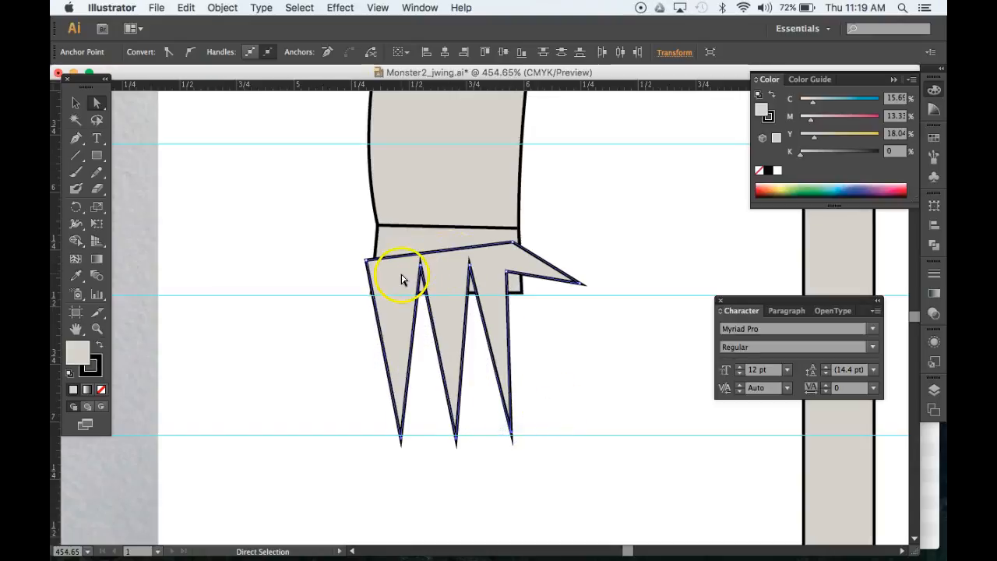
pyautogui.click(356, 264)
pyautogui.moveTo(365, 263); pyautogui.dragTo(383, 250)
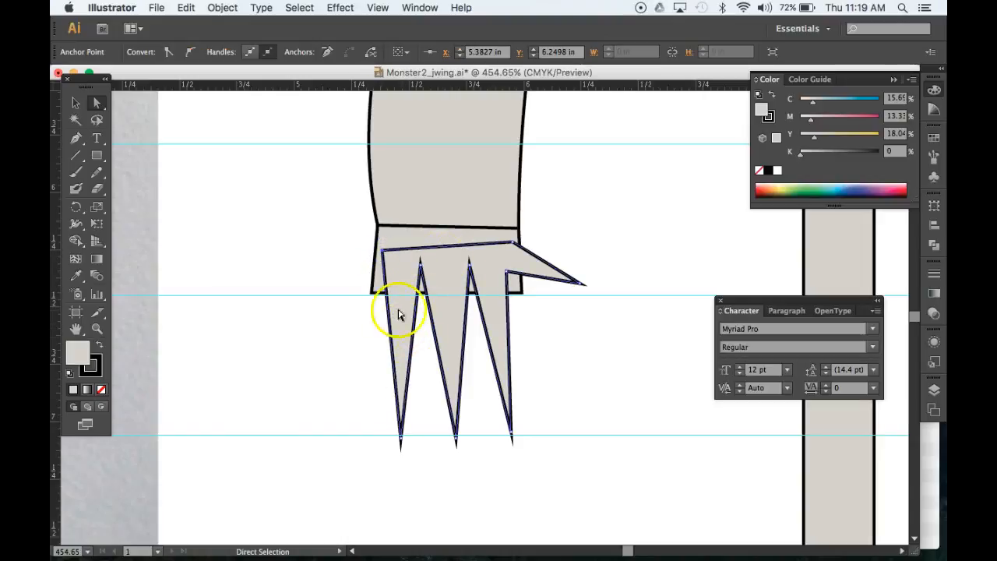
# Cut the hand shape and paste it directly behind the cuff, and deselect it with the whole artboard in view.
pyautogui.click(399, 322)
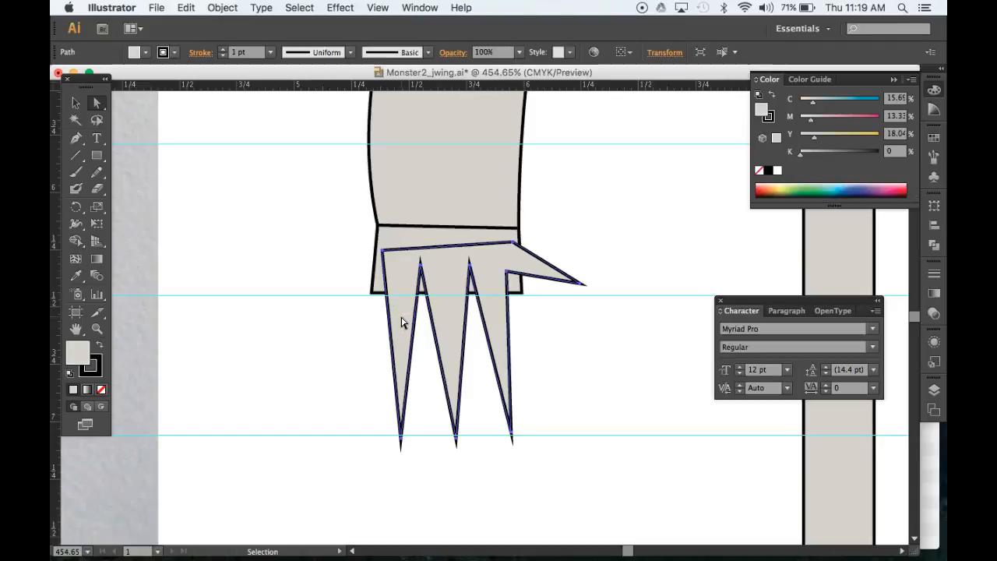
pyautogui.press('Delete')
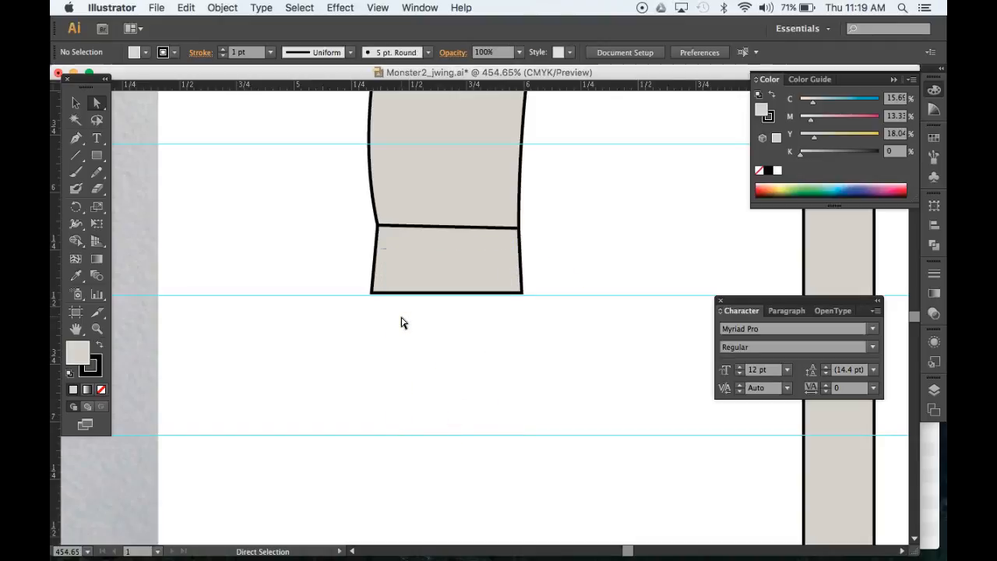
pyautogui.click(446, 250)
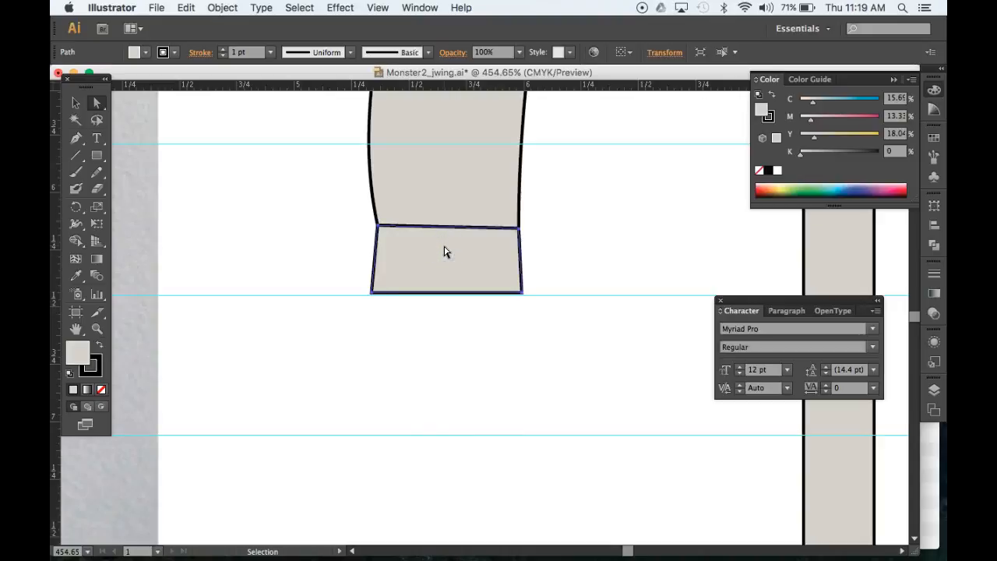
pyautogui.press('super+z')
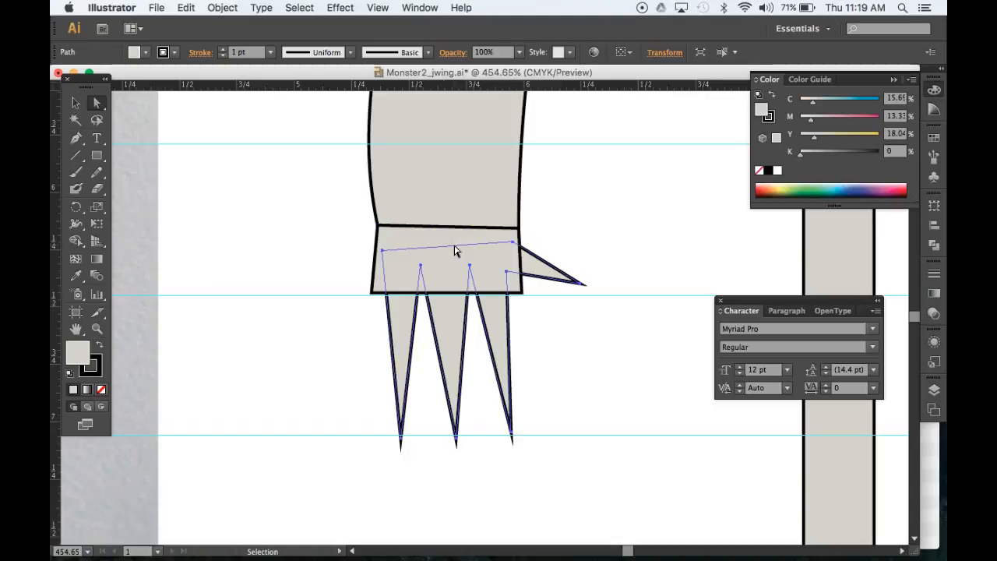
pyautogui.press('super+0')
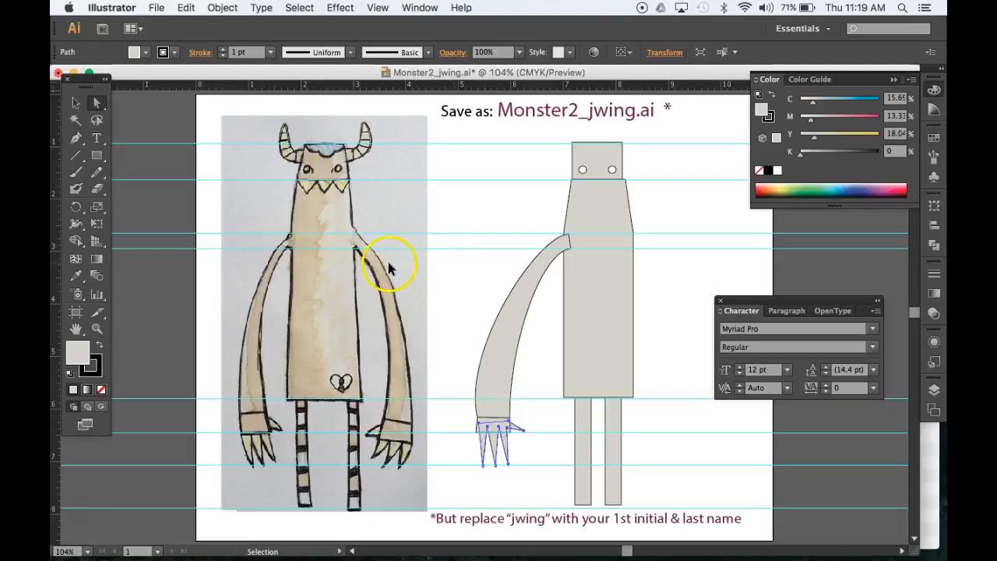
pyautogui.click(449, 285)
pyautogui.press('a')
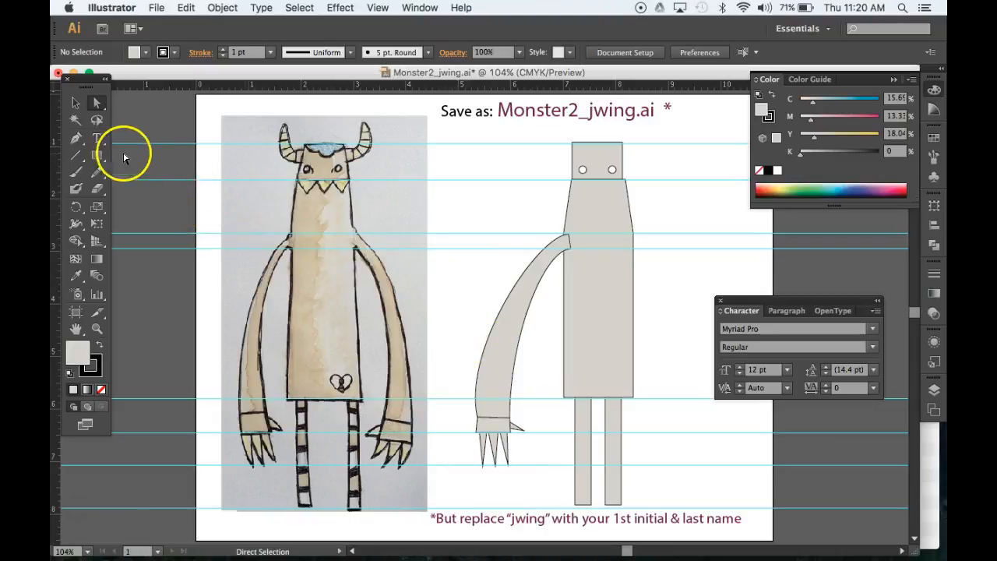
# Select the arm, cuff and clawed hand together and group them.
pyautogui.click(76, 104)
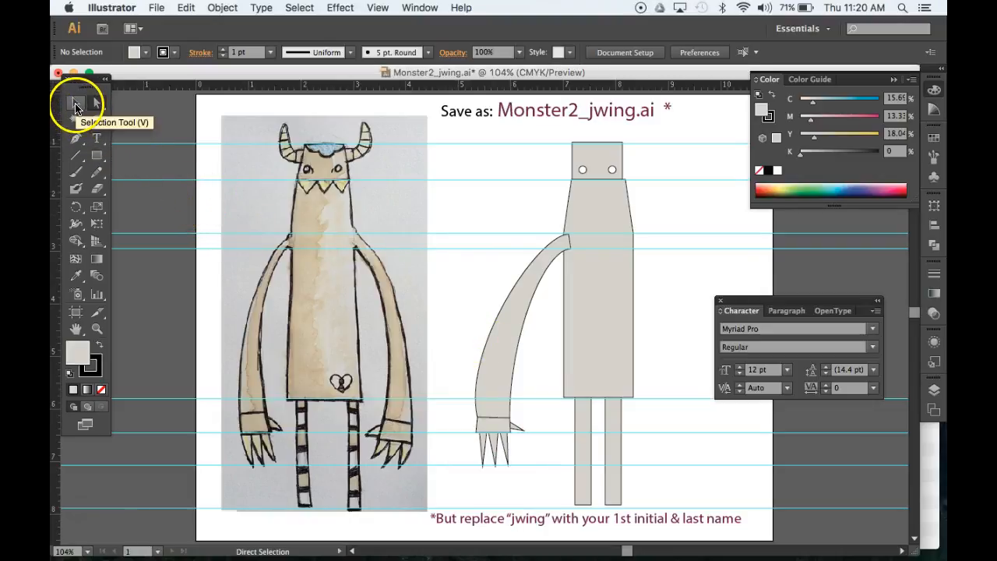
pyautogui.click(75, 105)
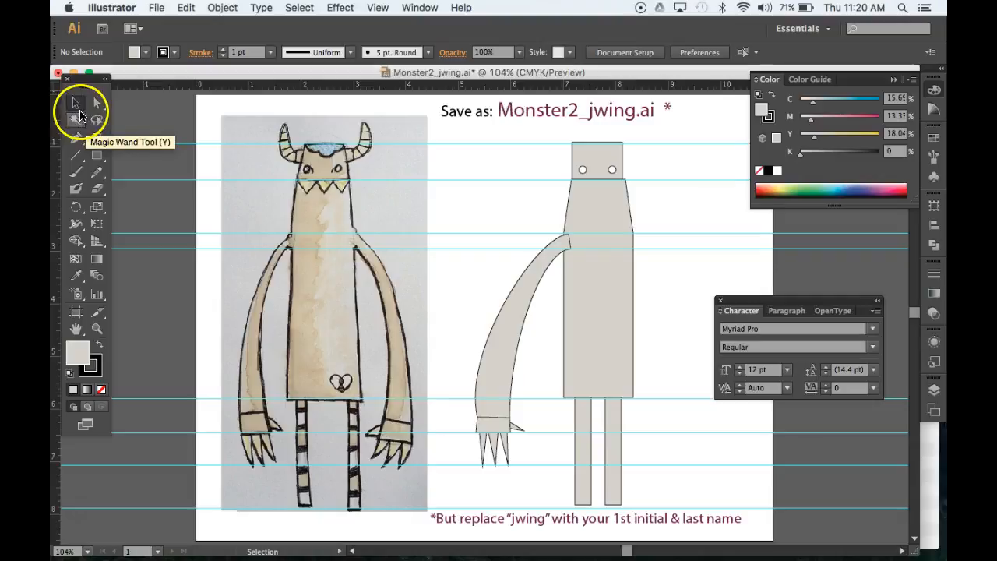
pyautogui.moveTo(446, 285); pyautogui.dragTo(538, 483)
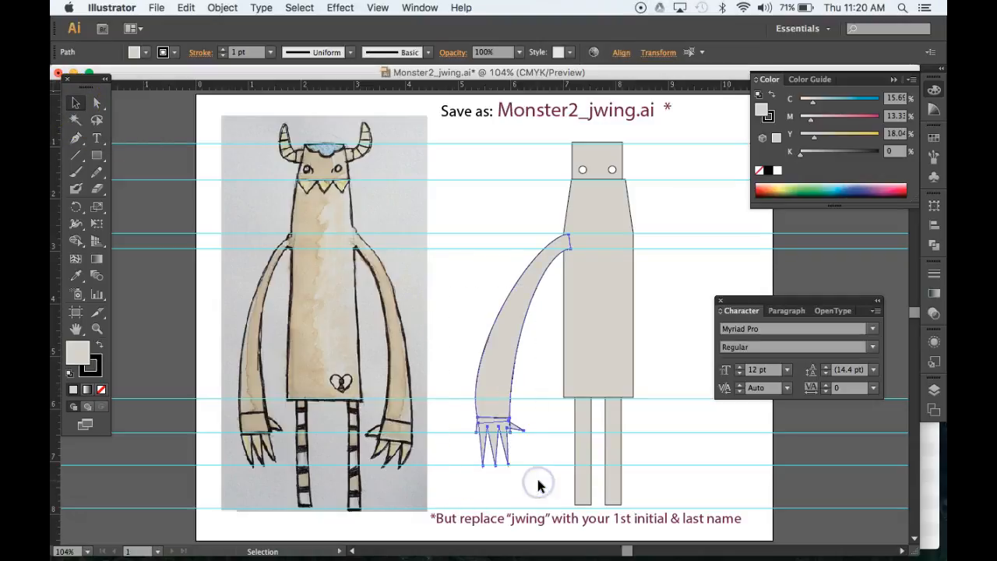
pyautogui.click(535, 469)
pyautogui.moveTo(455, 284); pyautogui.dragTo(538, 482)
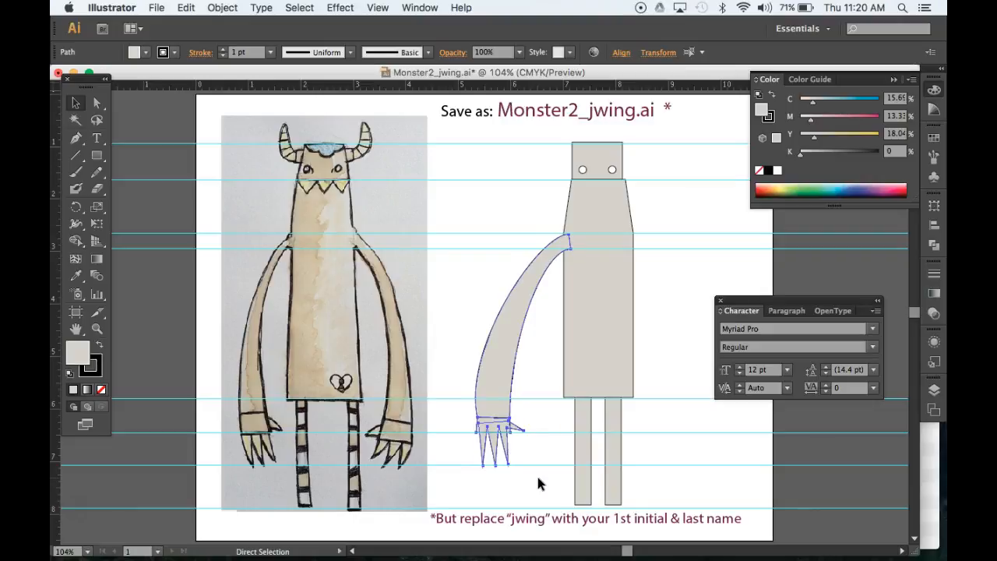
pyautogui.press('v')
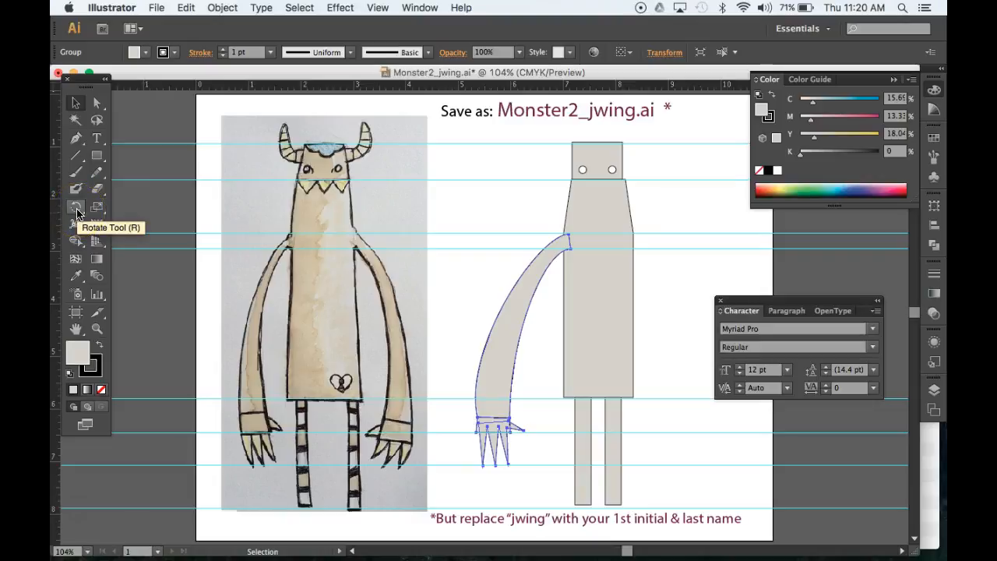
# Try rotating the arm group outward about its shoulder end.
pyautogui.click(77, 214)
pyautogui.click(564, 243)
pyautogui.moveTo(449, 389); pyautogui.dragTo(433, 319)
pyautogui.click(551, 285)
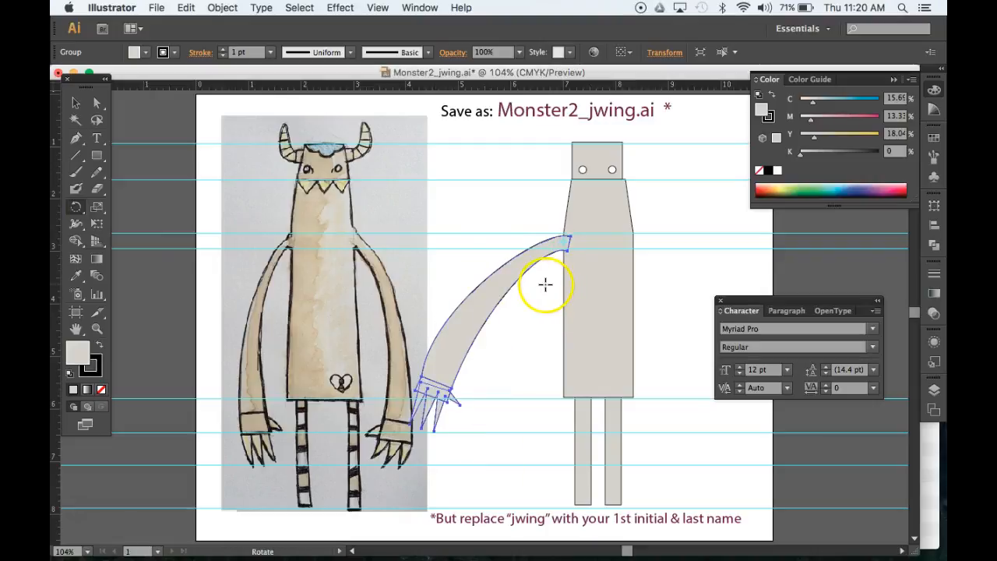
pyautogui.press('super+z')
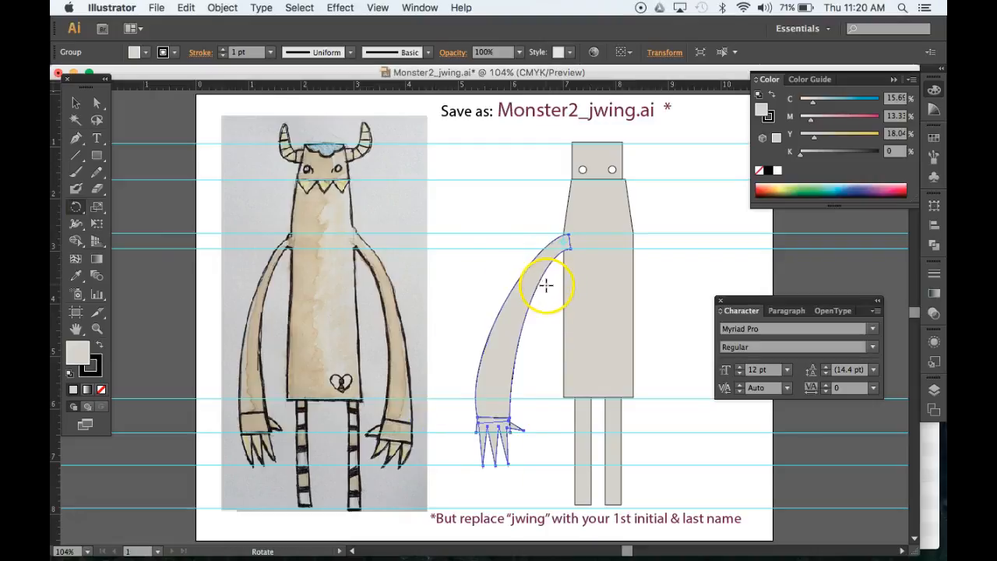
# Reflect a copy of the arm group across a vertical axis through the body's centre at shoulder height, previewing the result.
pyautogui.click(82, 214)
pyautogui.moveTo(82, 215); pyautogui.dragTo(146, 227)
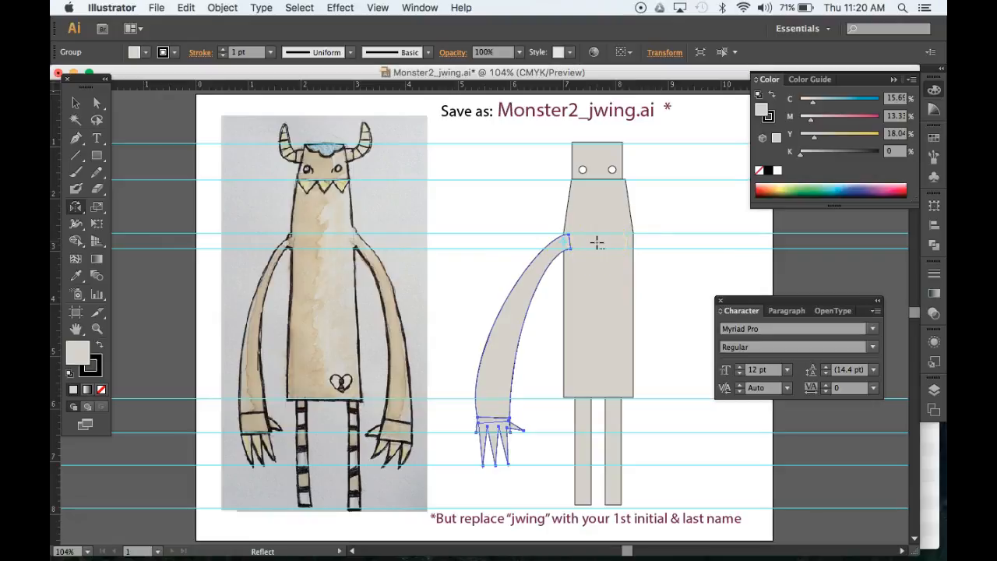
pyautogui.keyDown('alt'); pyautogui.click(596, 243); pyautogui.keyUp('alt')
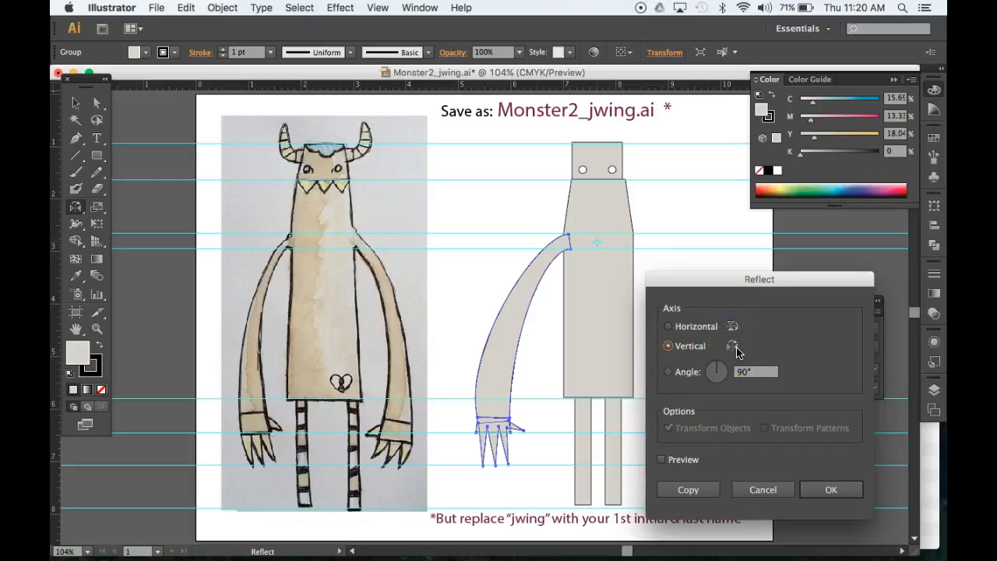
pyautogui.click(855, 495)
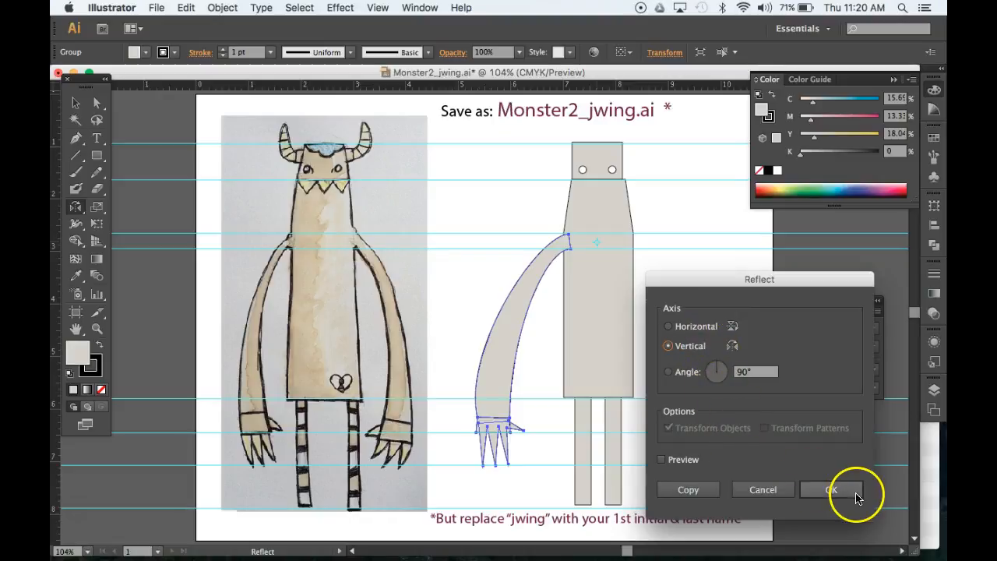
pyautogui.click(660, 459)
pyautogui.moveTo(695, 279); pyautogui.dragTo(278, 167)
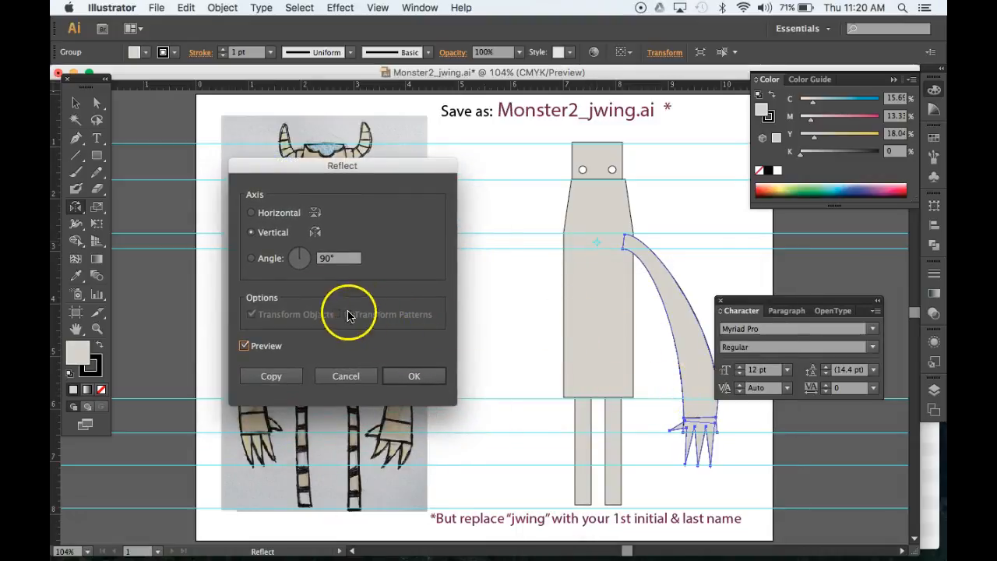
pyautogui.click(263, 376)
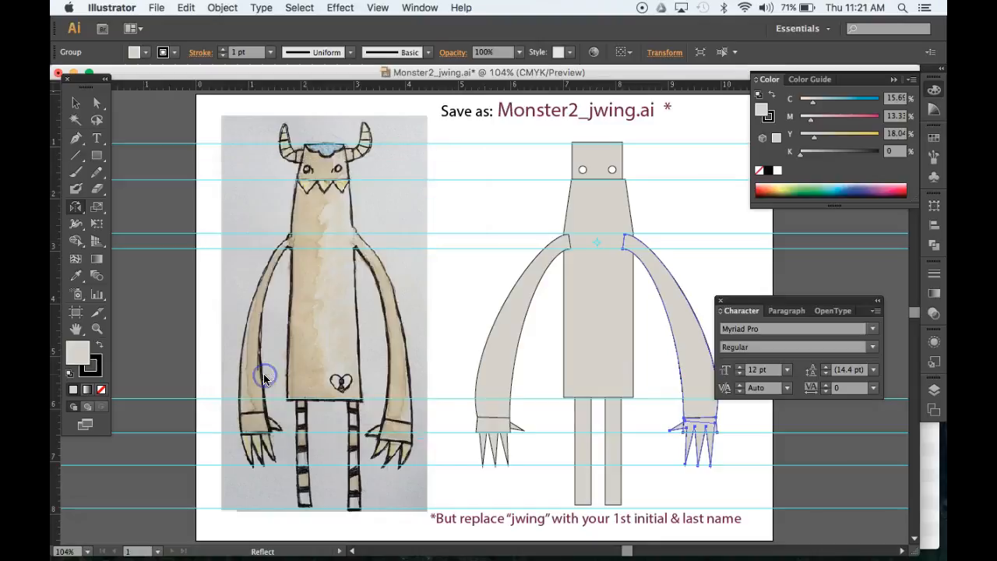
# Cut both arm groups and paste them behind the body, and deselect them.
pyautogui.click(74, 105)
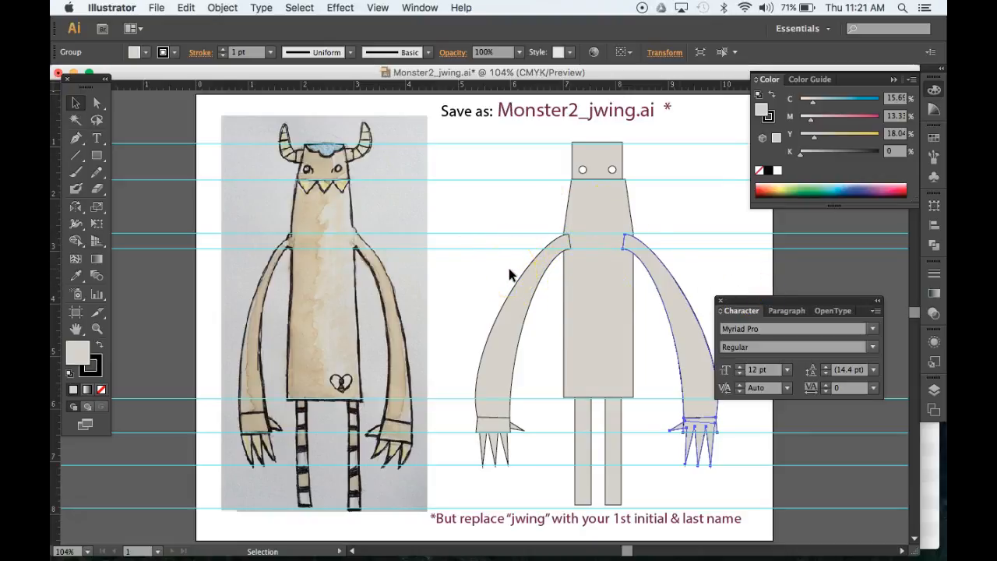
pyautogui.moveTo(472, 272); pyautogui.dragTo(534, 486)
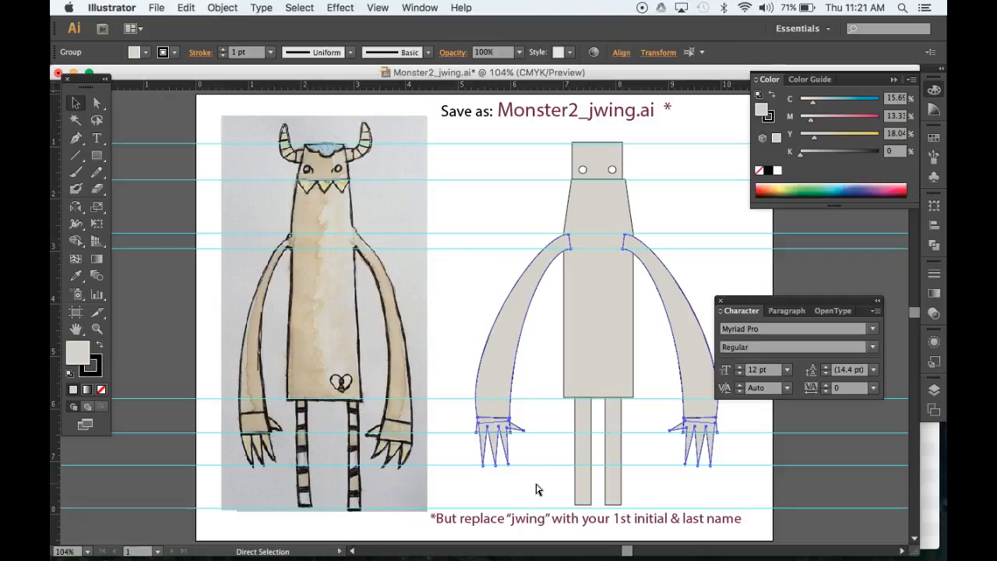
pyautogui.press('Delete')
pyautogui.click(610, 314)
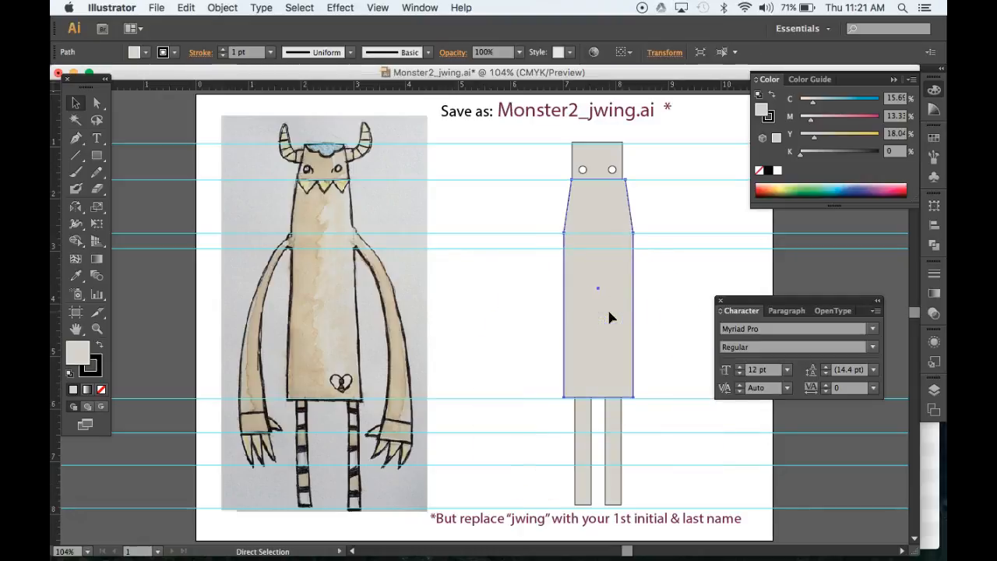
pyautogui.hotkey('ctrl', 'z')
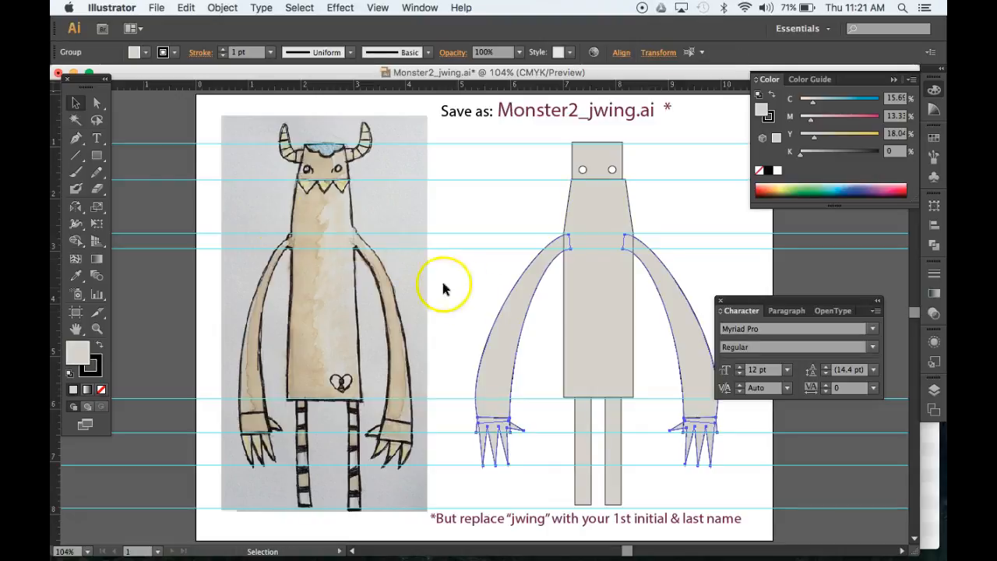
pyautogui.click(458, 165)
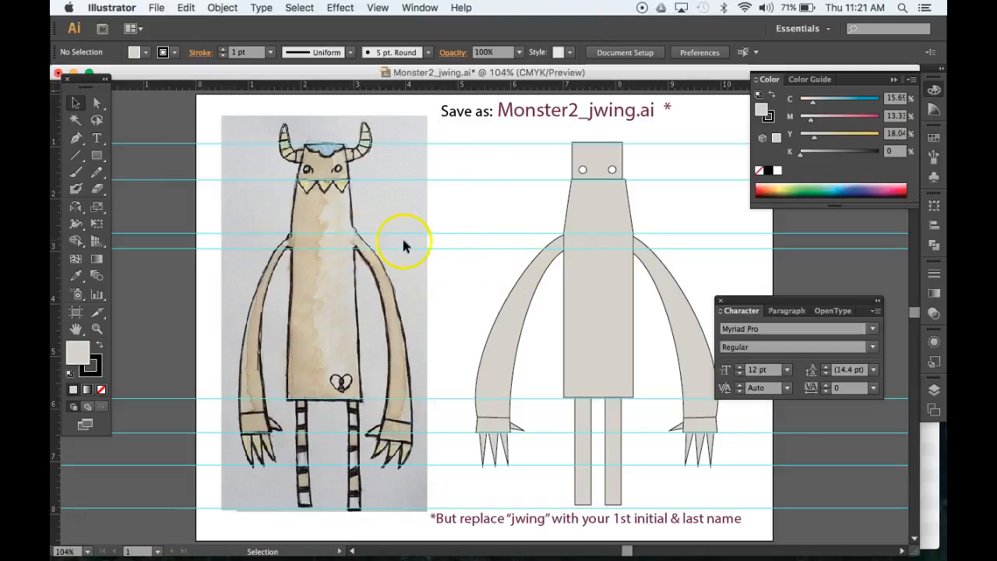
# Cut only the two arm shapes, leaving out the cuffs and hands, and paste them directly behind the body.
pyautogui.click(95, 105)
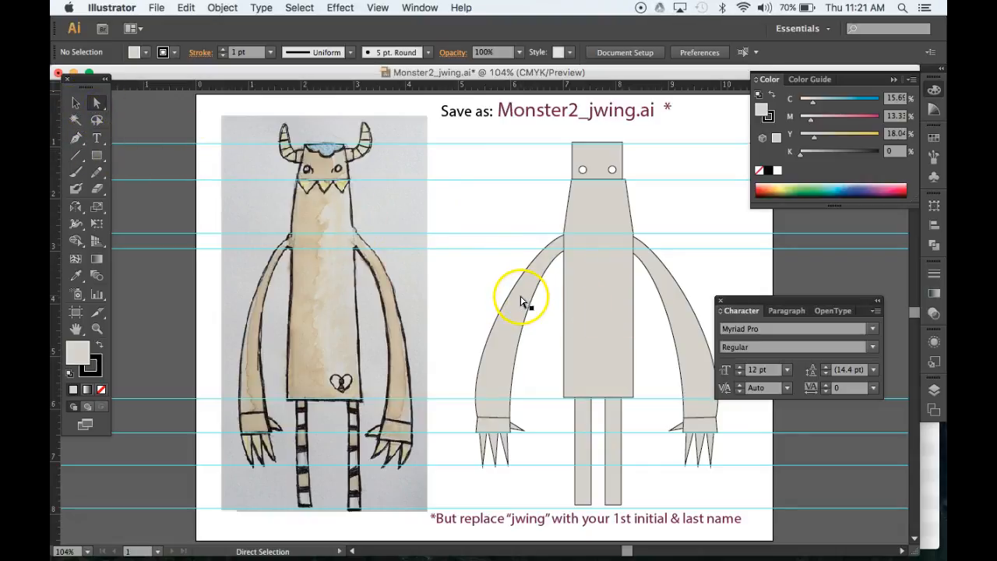
pyautogui.click(498, 353)
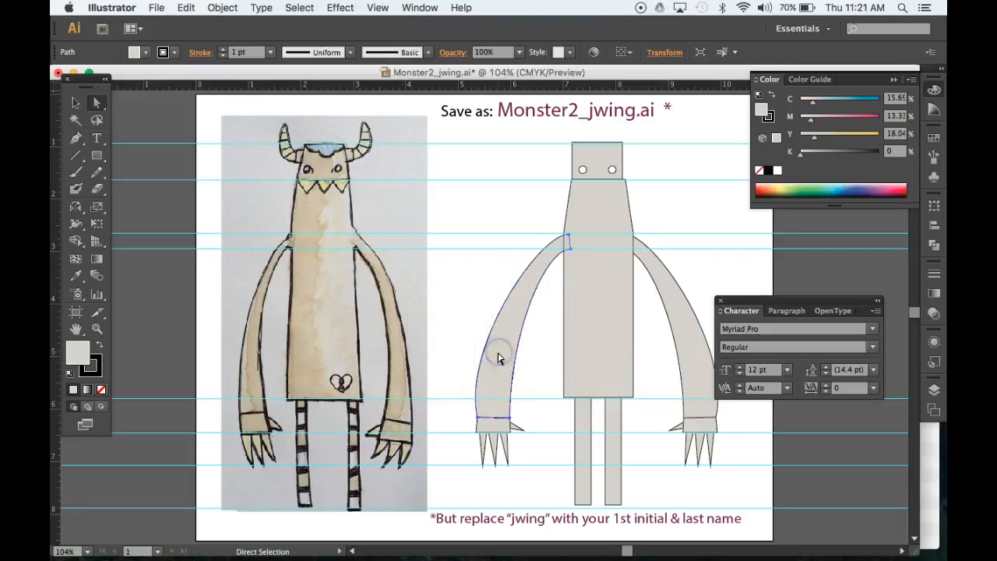
pyautogui.keyDown('shift'); pyautogui.click(670, 294); pyautogui.keyUp('shift')
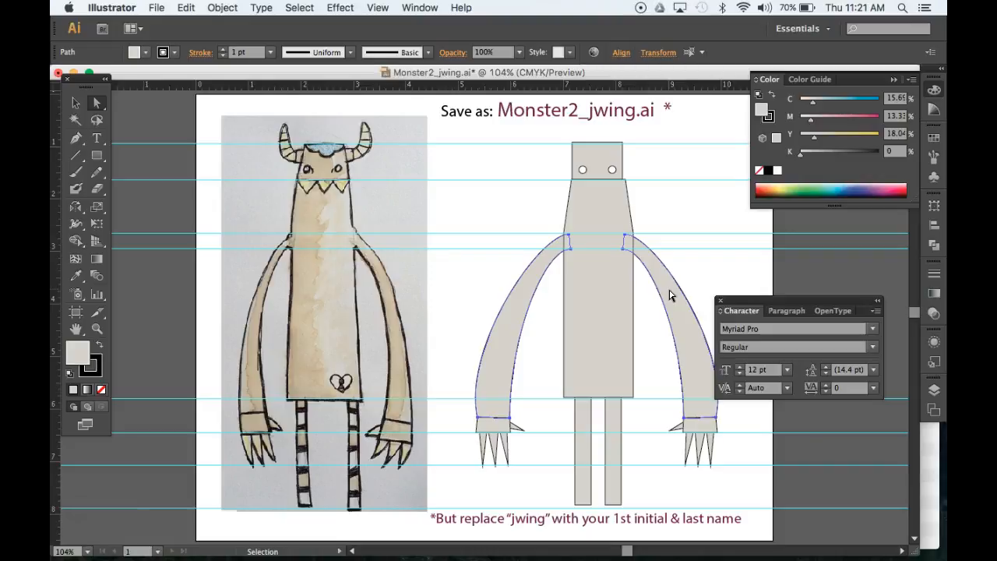
pyautogui.press('Delete')
pyautogui.click(669, 296)
pyautogui.click(597, 277)
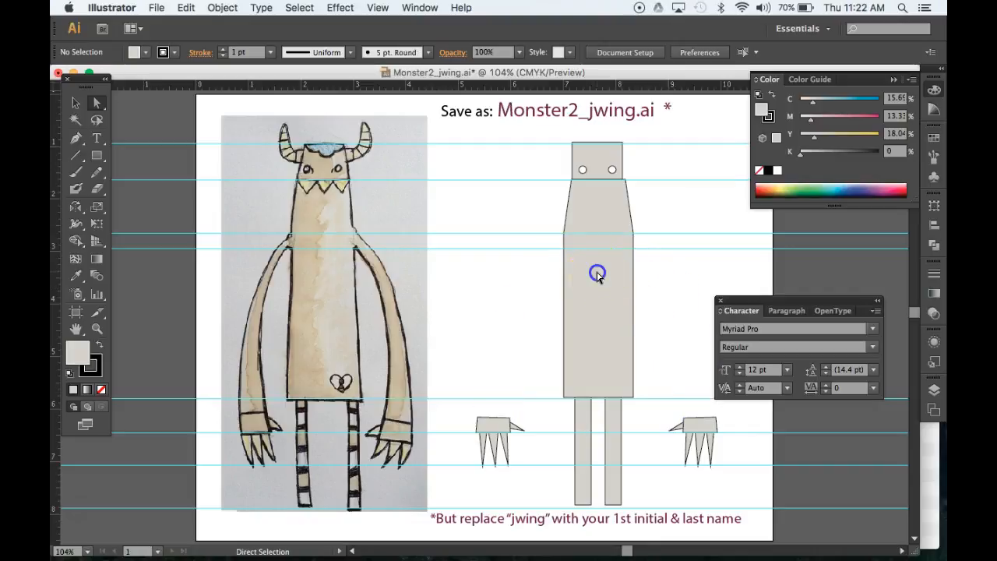
pyautogui.click(597, 274)
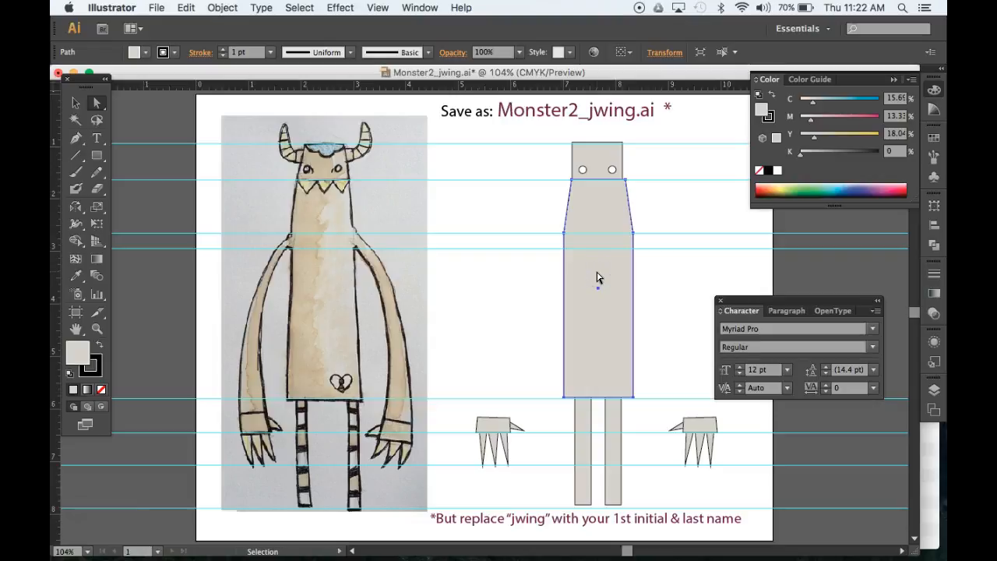
pyautogui.press('super+z')
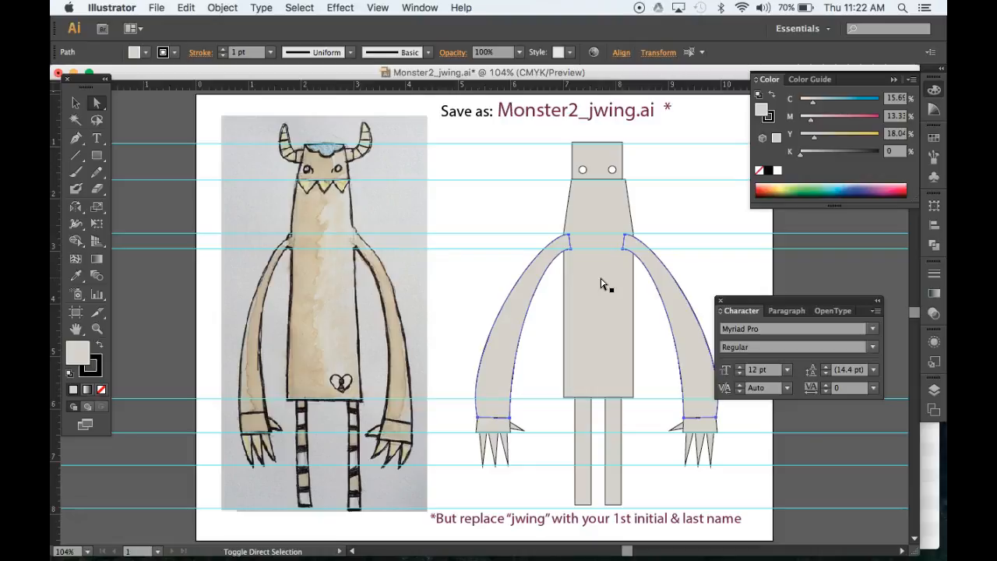
# Add the body to the selected arm shapes and unite all three into one shape with Pathfinder.
pyautogui.keyDown('super'); pyautogui.click(601, 283); pyautogui.keyUp('super')
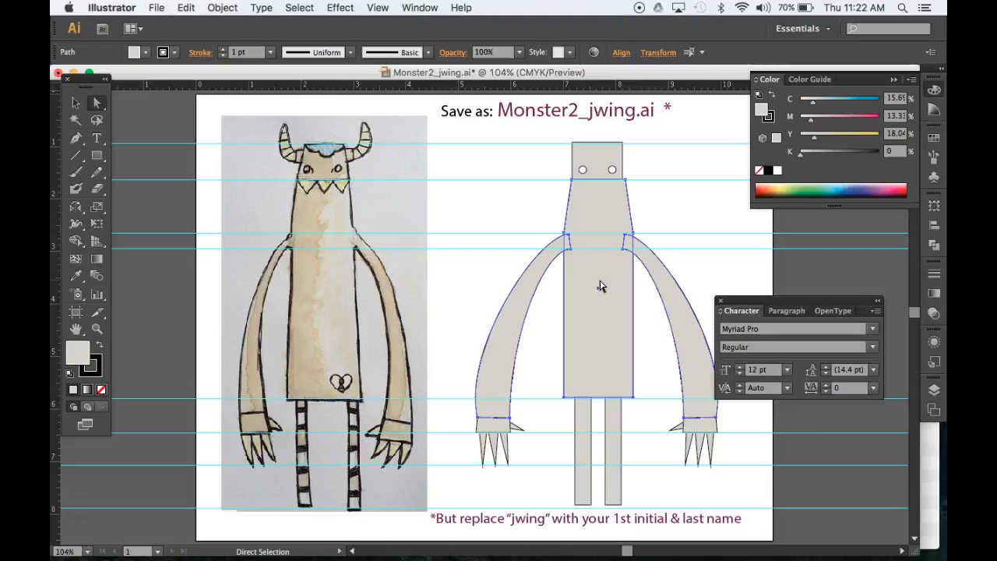
pyautogui.moveTo(747, 306); pyautogui.dragTo(770, 354)
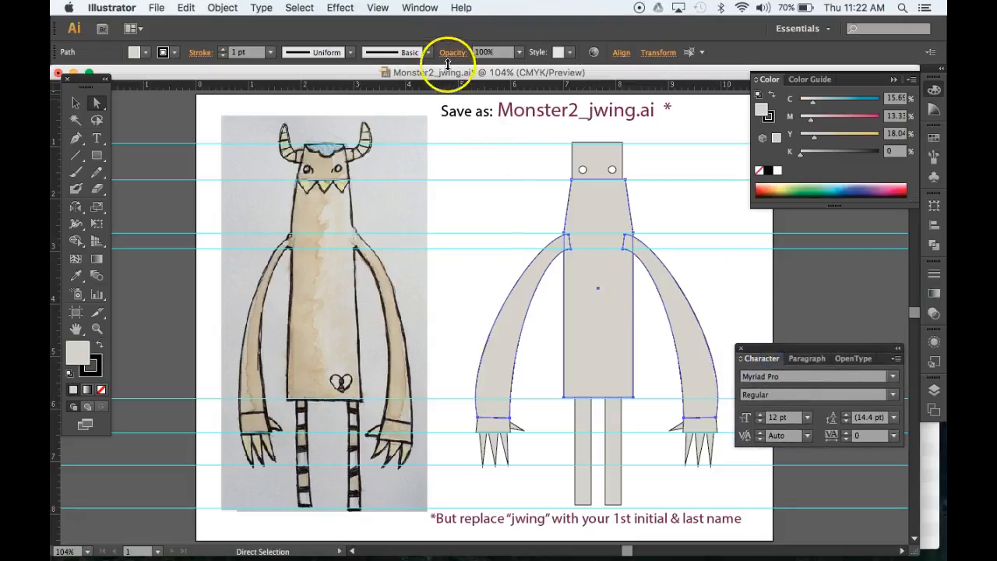
pyautogui.click(419, 8)
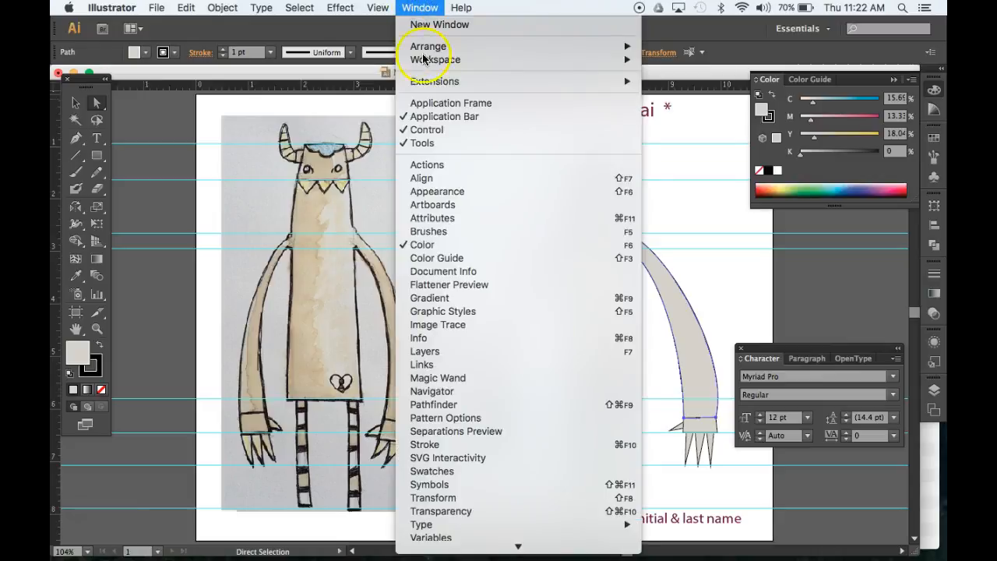
pyautogui.click(433, 406)
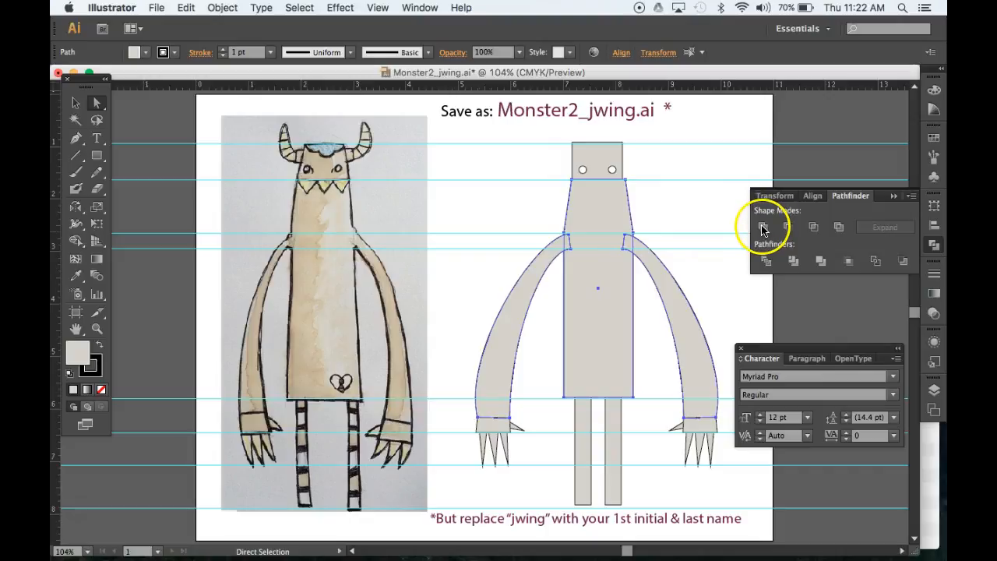
pyautogui.click(762, 227)
# Try moving the united body-and-arms shape away from the head, legs and hands.
pyautogui.click(76, 102)
pyautogui.click(520, 201)
pyautogui.click(586, 212)
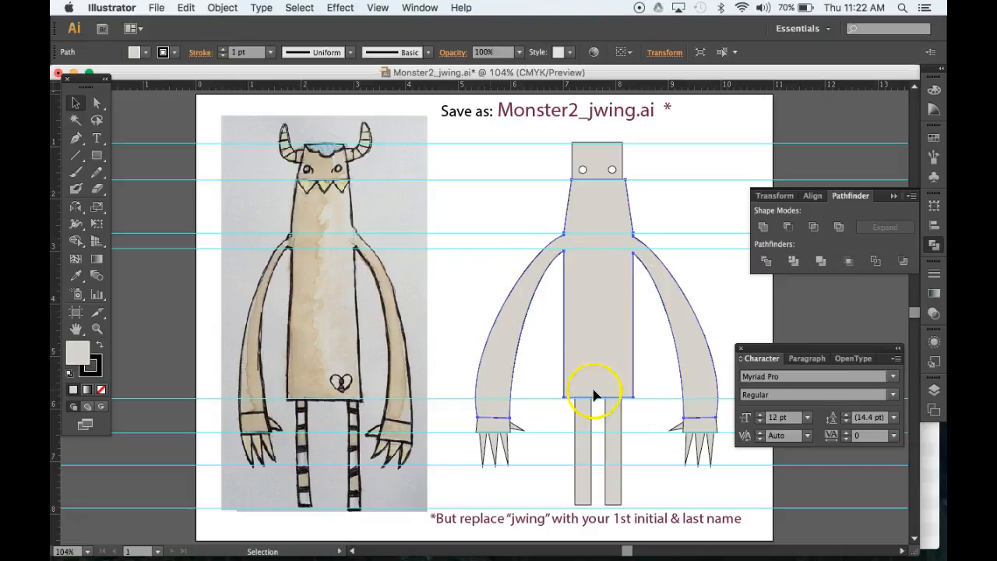
pyautogui.moveTo(502, 331); pyautogui.dragTo(427, 291)
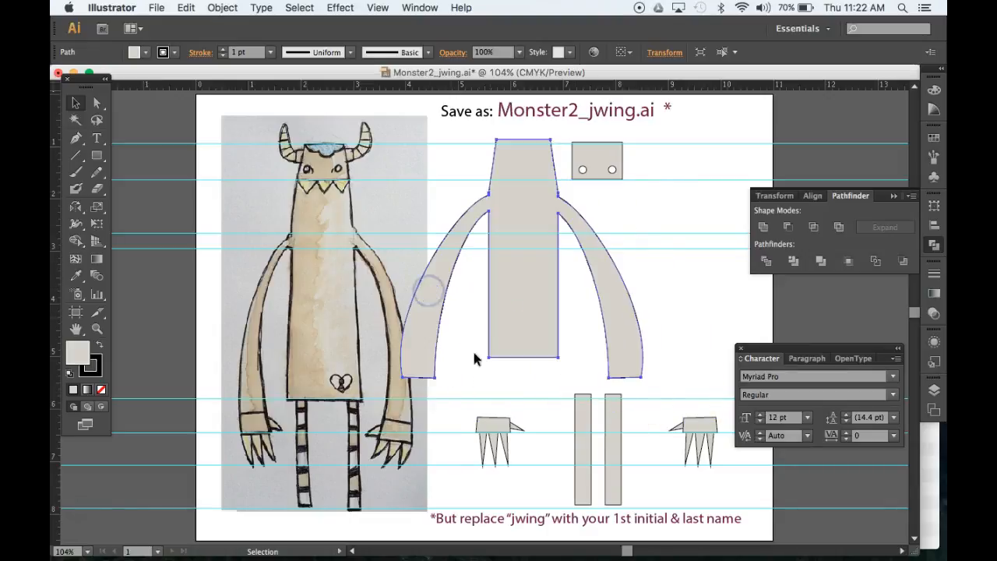
# Select each hand-and-cuff group to check it, undo the body's move, and reselect the united body and arms.
pyautogui.click(499, 420)
pyautogui.click(703, 429)
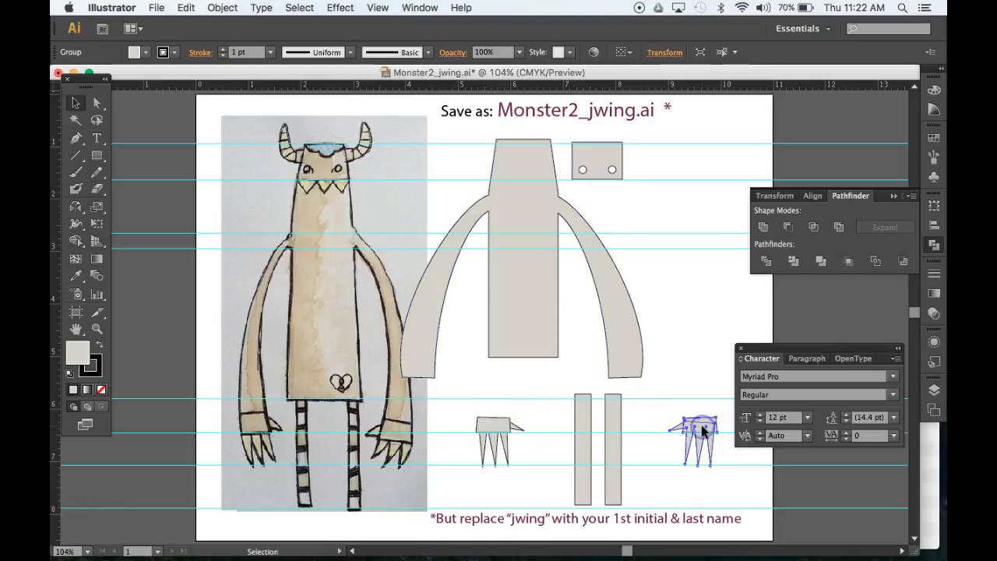
pyautogui.click(502, 420)
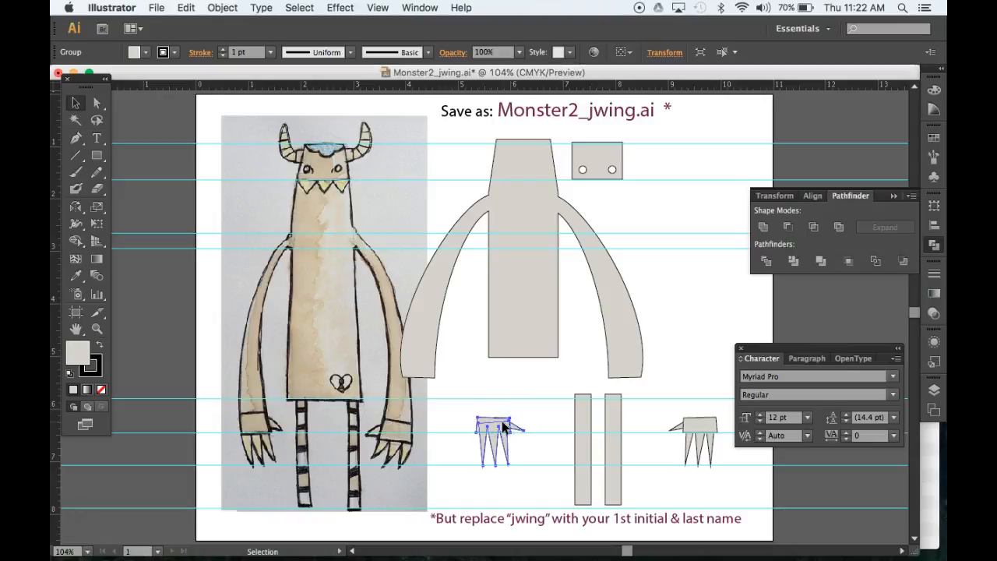
pyautogui.press('a')
pyautogui.click(503, 426)
pyautogui.press('v')
pyautogui.click(501, 401)
pyautogui.click(508, 333)
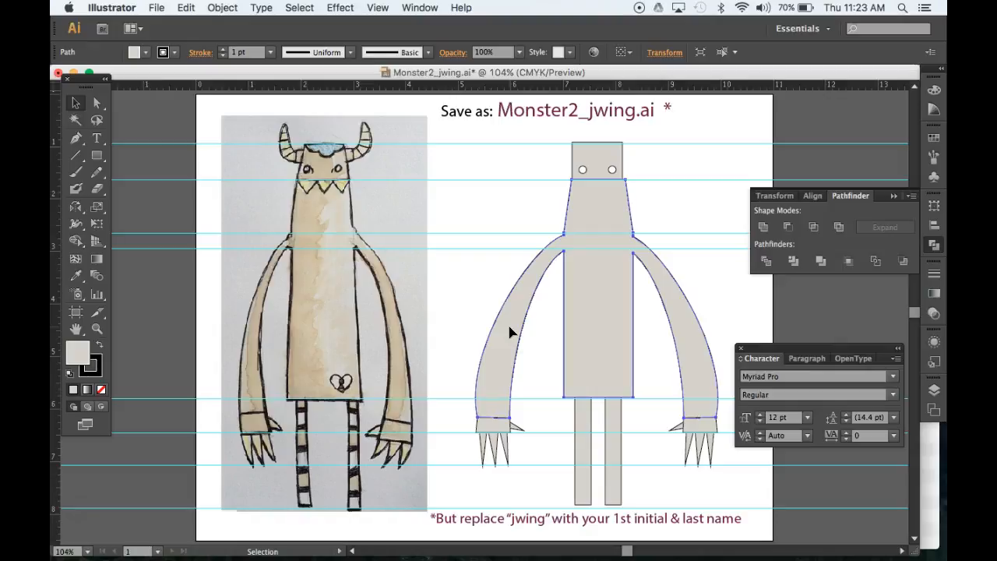
# Save the monster document.
pyautogui.click(157, 9)
pyautogui.click(176, 115)
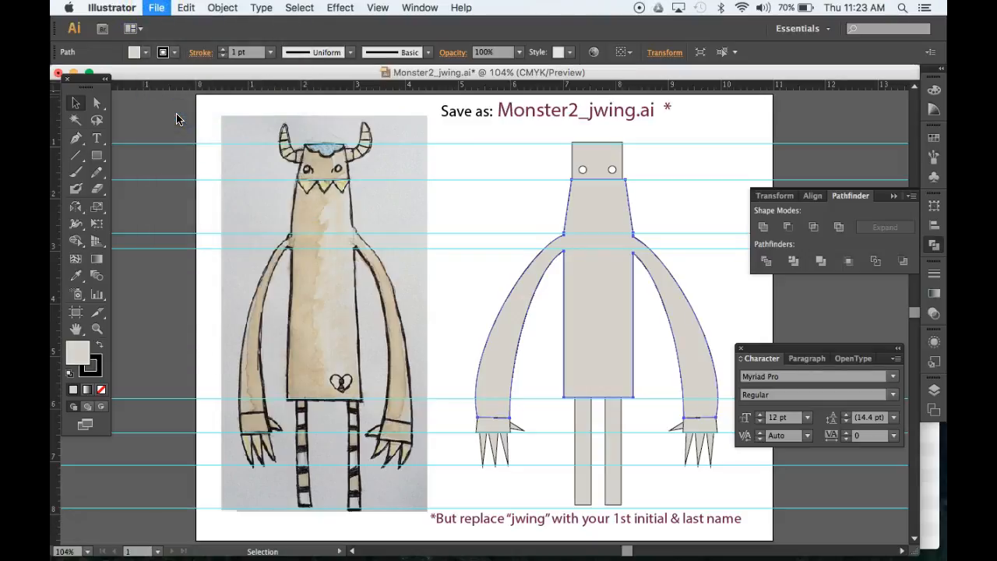